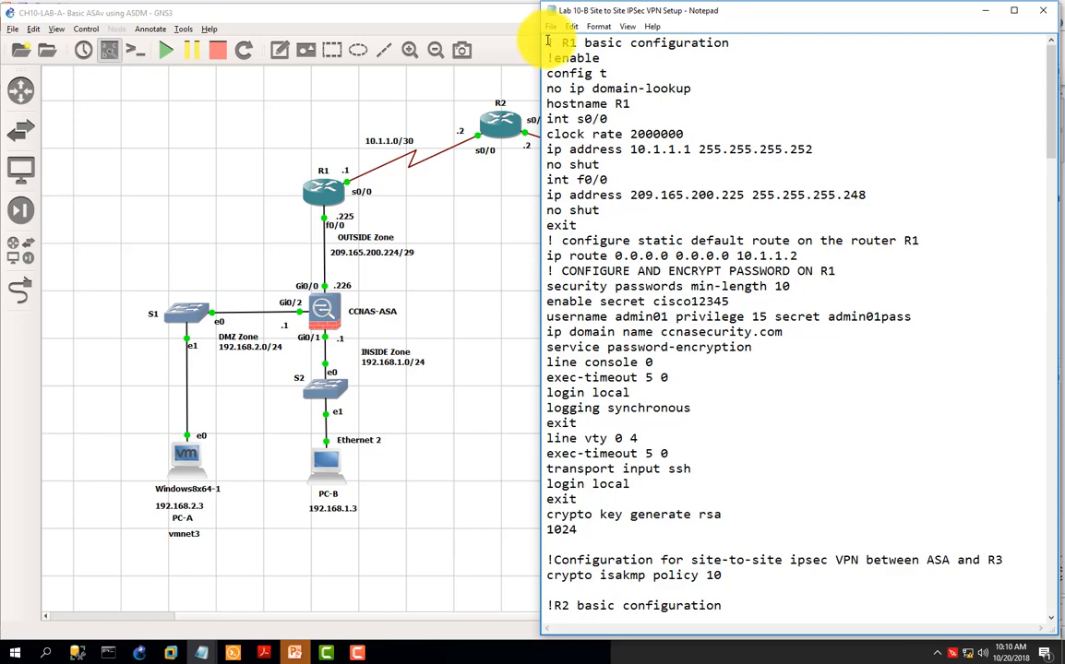
Step: Review the basic configuration scripts for routers R1, R2 and R3 in the lab notes
drag(547, 42, 722, 529)
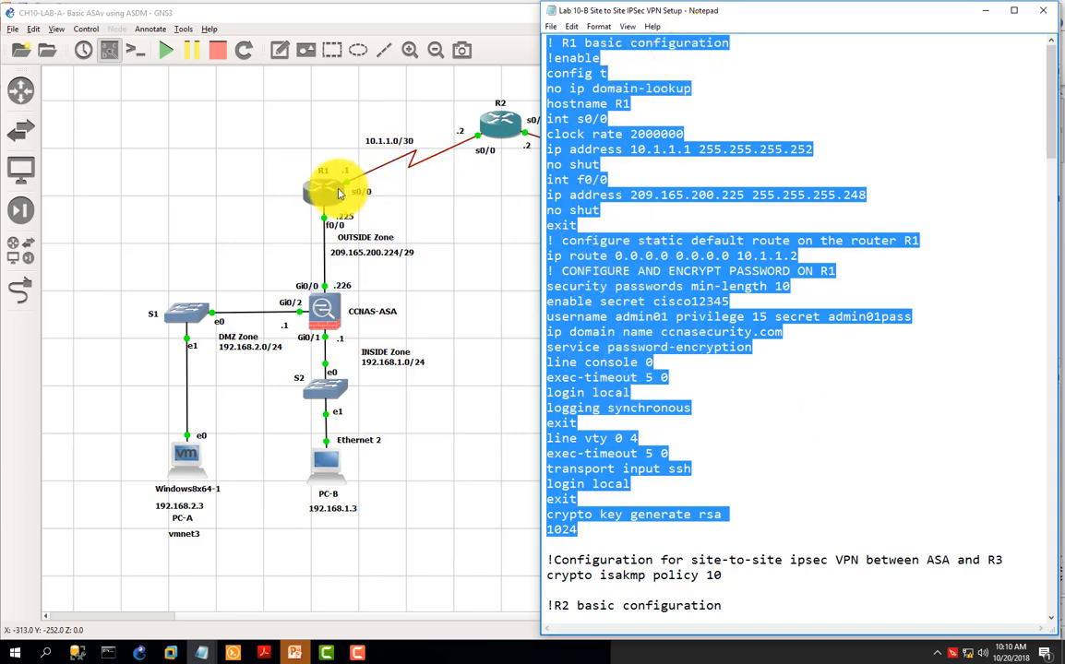
scroll(673, 281, down, 11)
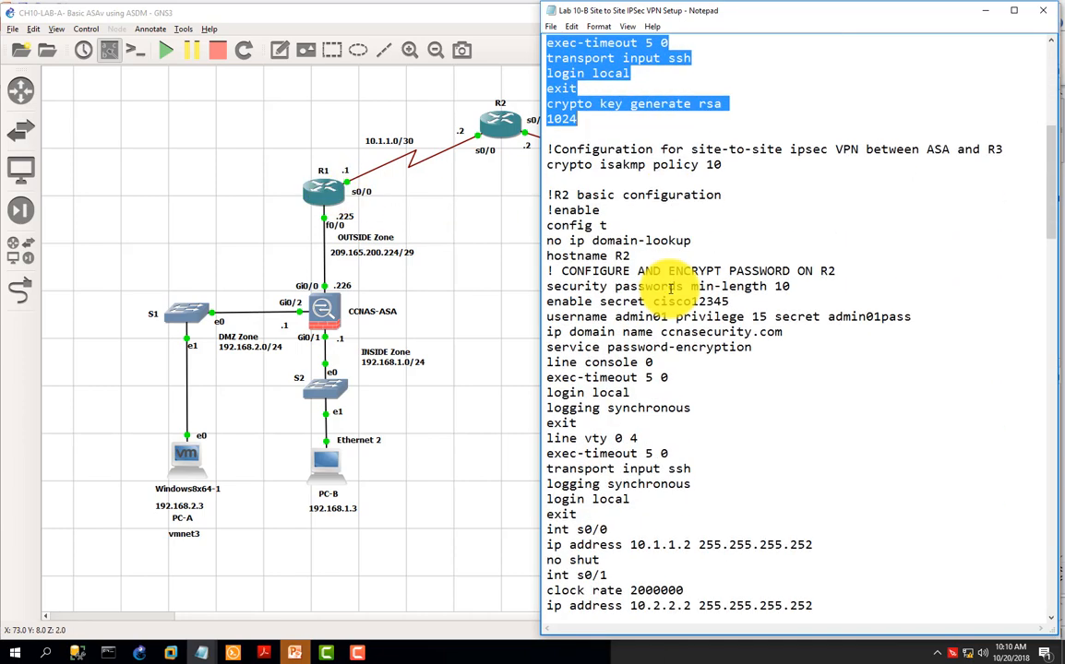
click(670, 288)
scroll(559, 92, down, 1)
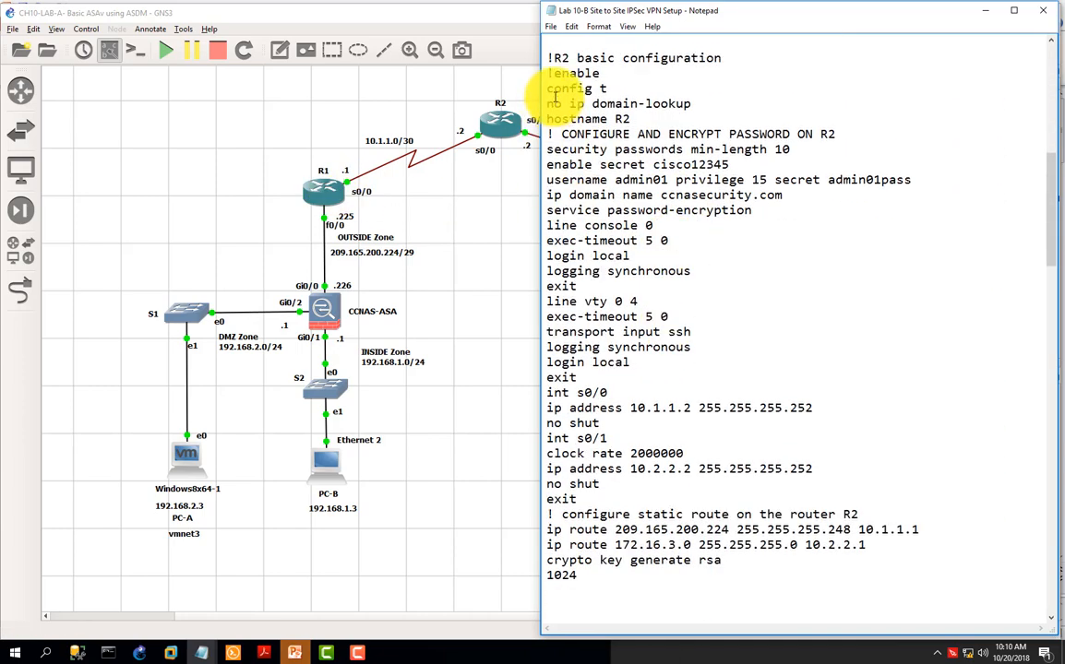
drag(547, 59, 785, 578)
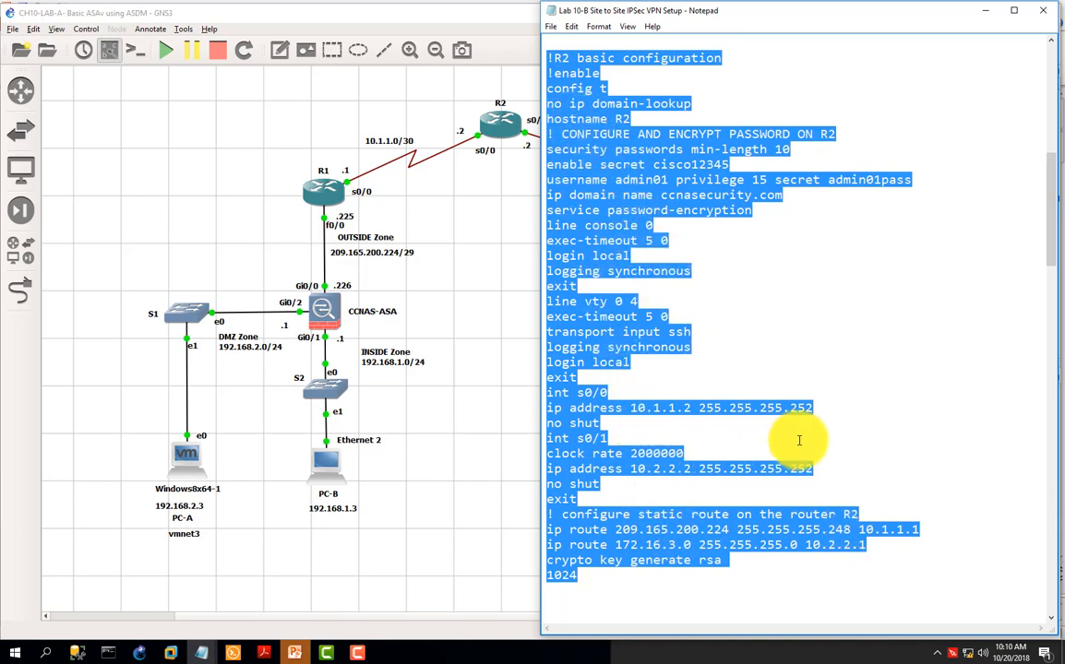
scroll(784, 420, down, 5)
scroll(814, 430, down, 6)
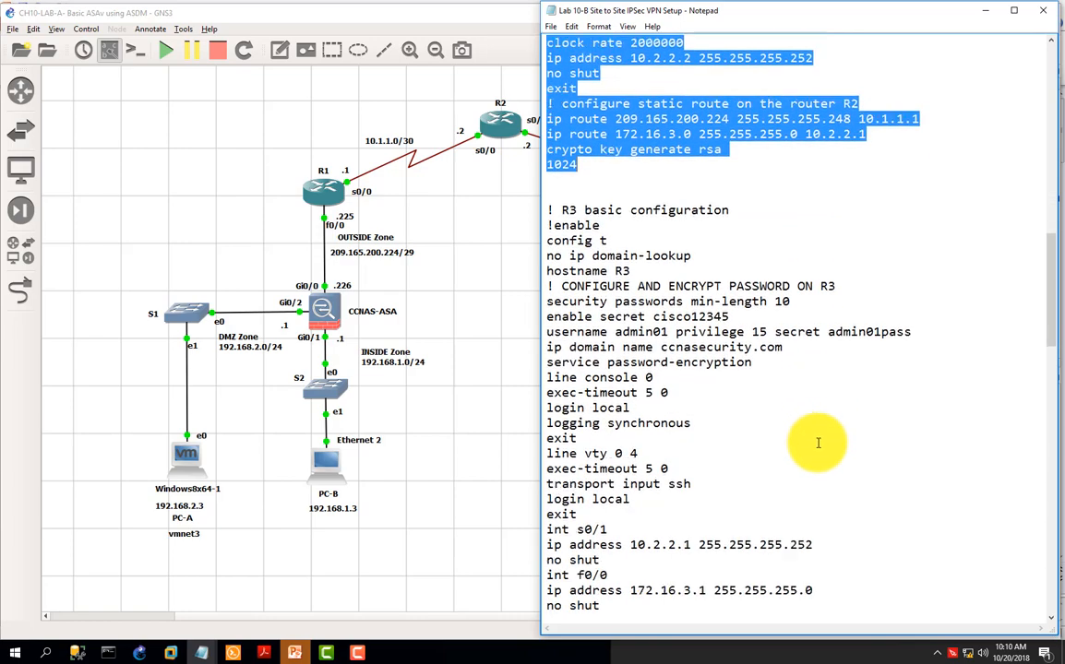
scroll(596, 180, down, 1)
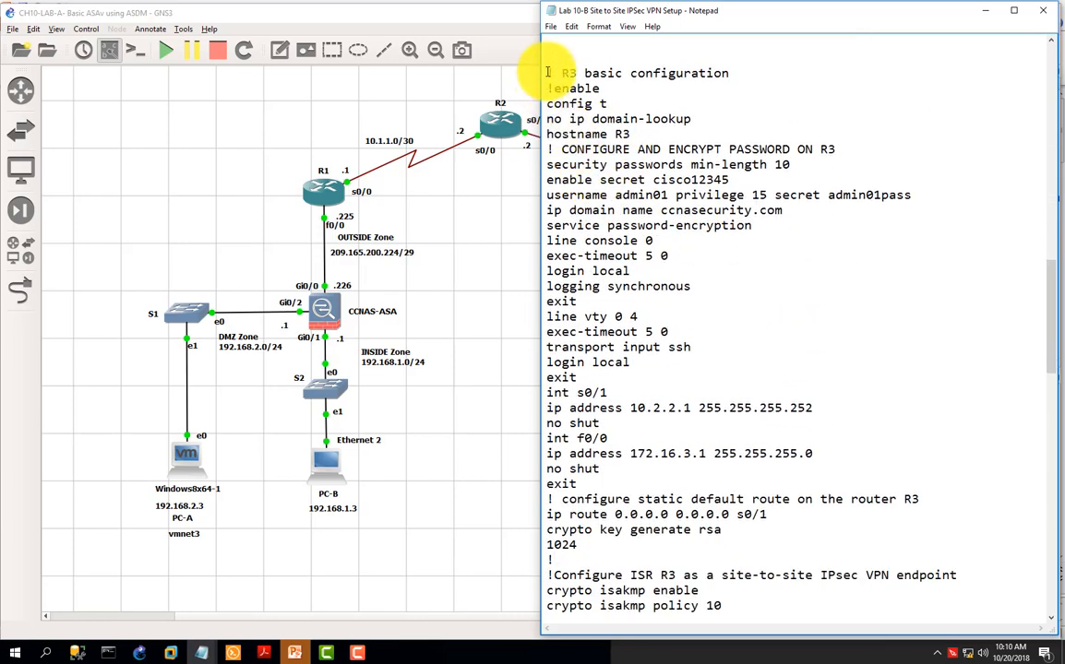
drag(548, 73, 790, 540)
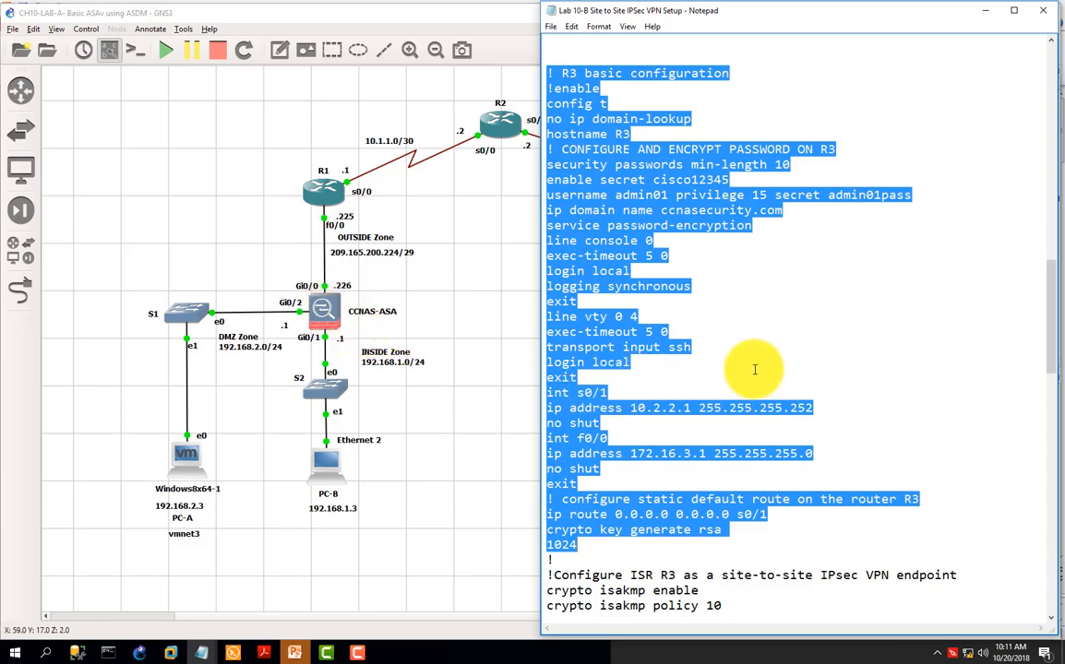
Step: Review R3's site-to-site IPsec VPN commands and the complete ASA basic settings script in the lab notes
scroll(754, 369, down, 5)
scroll(753, 369, down, 7)
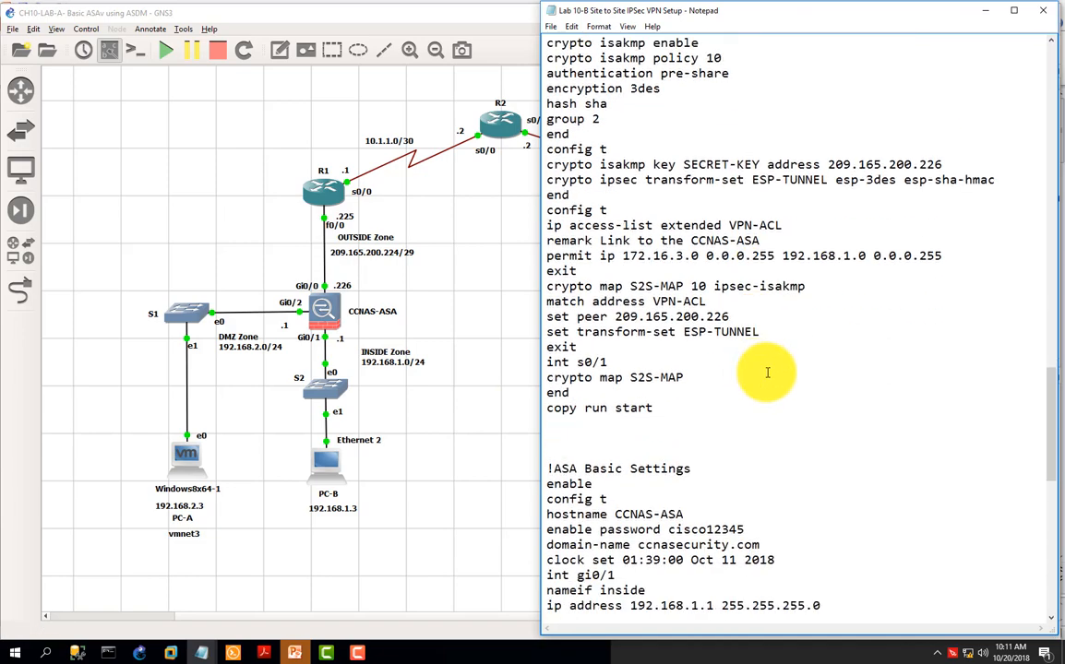
scroll(754, 369, down, 8)
scroll(770, 375, down, 1)
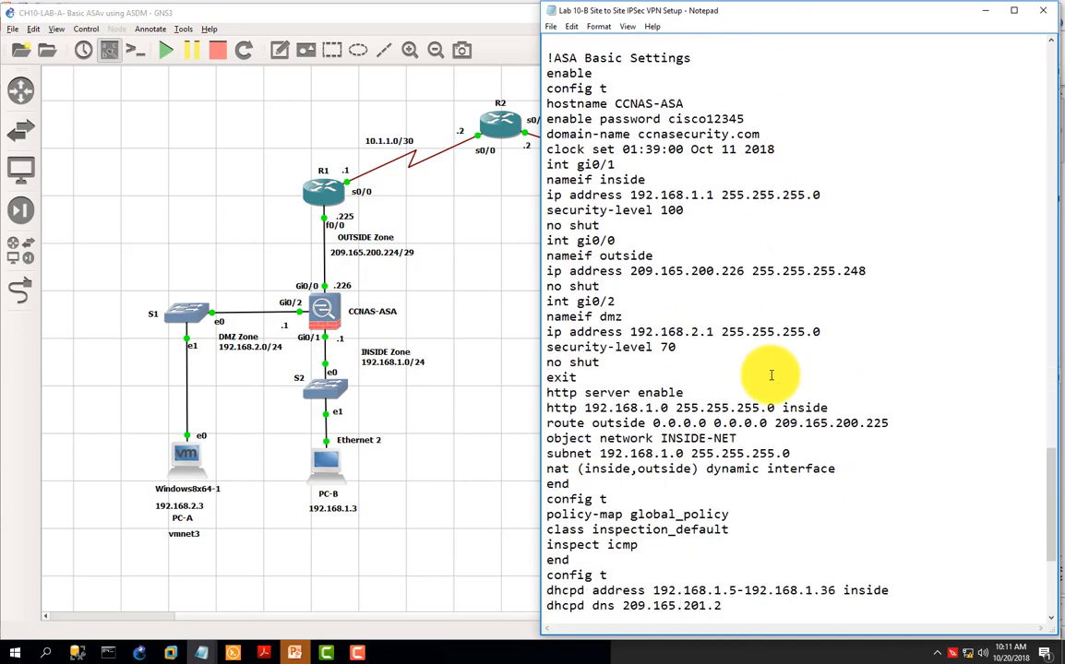
drag(548, 58, 864, 625)
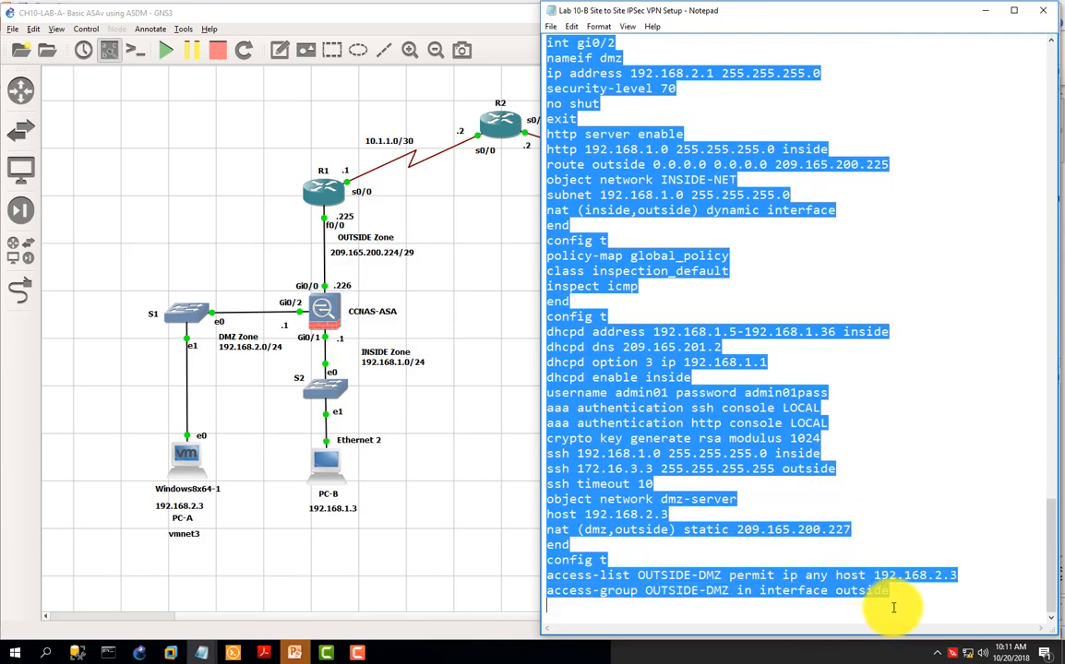
scroll(857, 449, up, 3)
scroll(872, 457, up, 5)
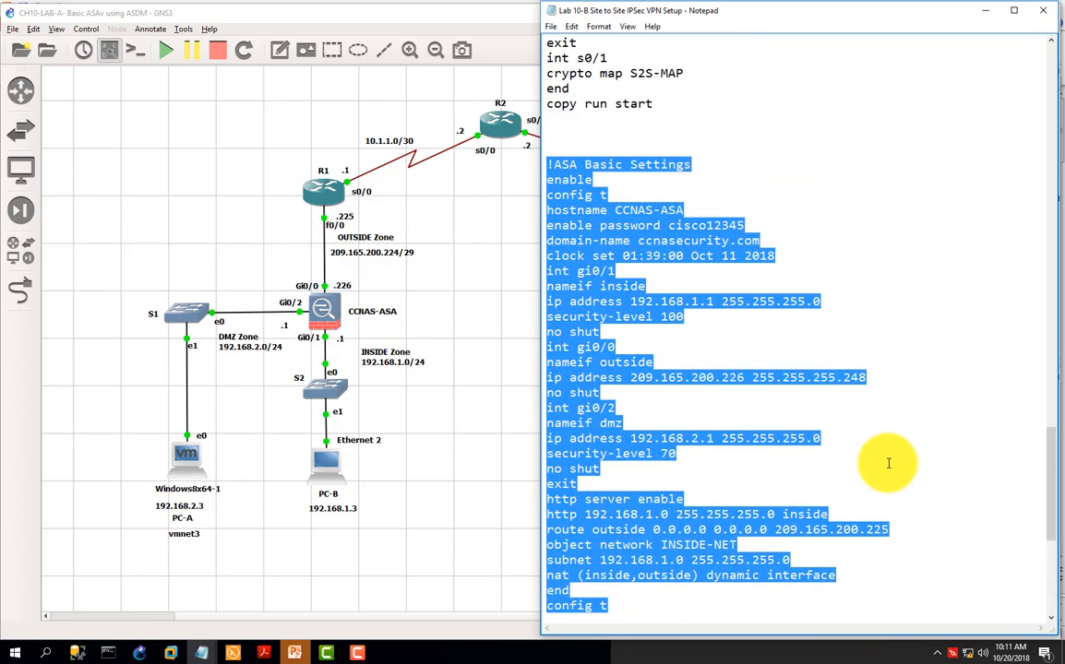
scroll(887, 466, down, 2)
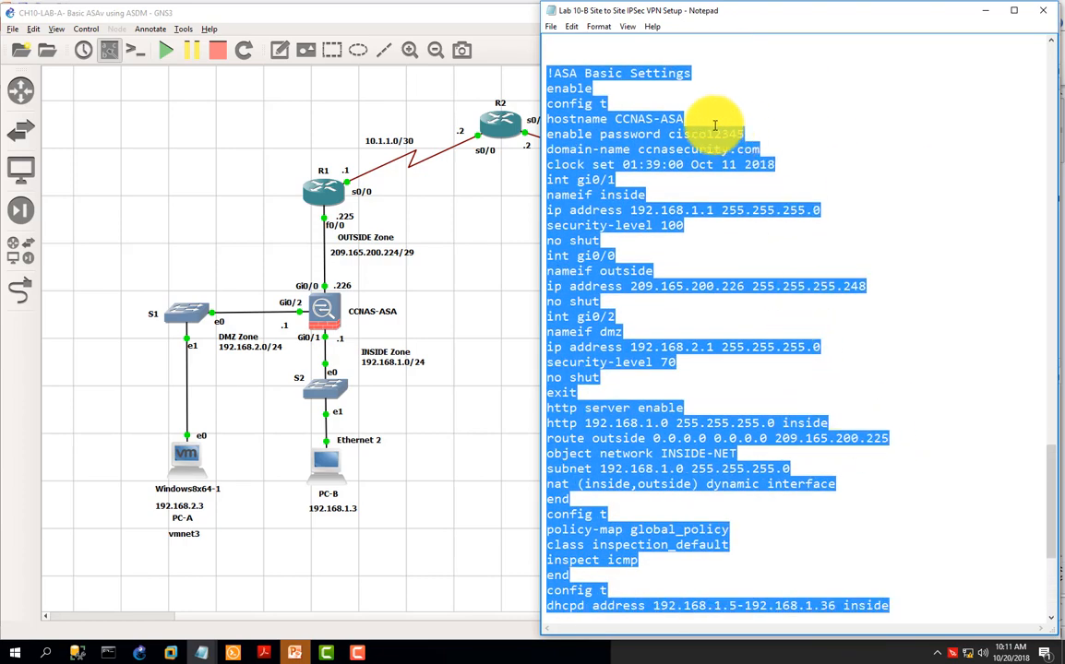
click(646, 134)
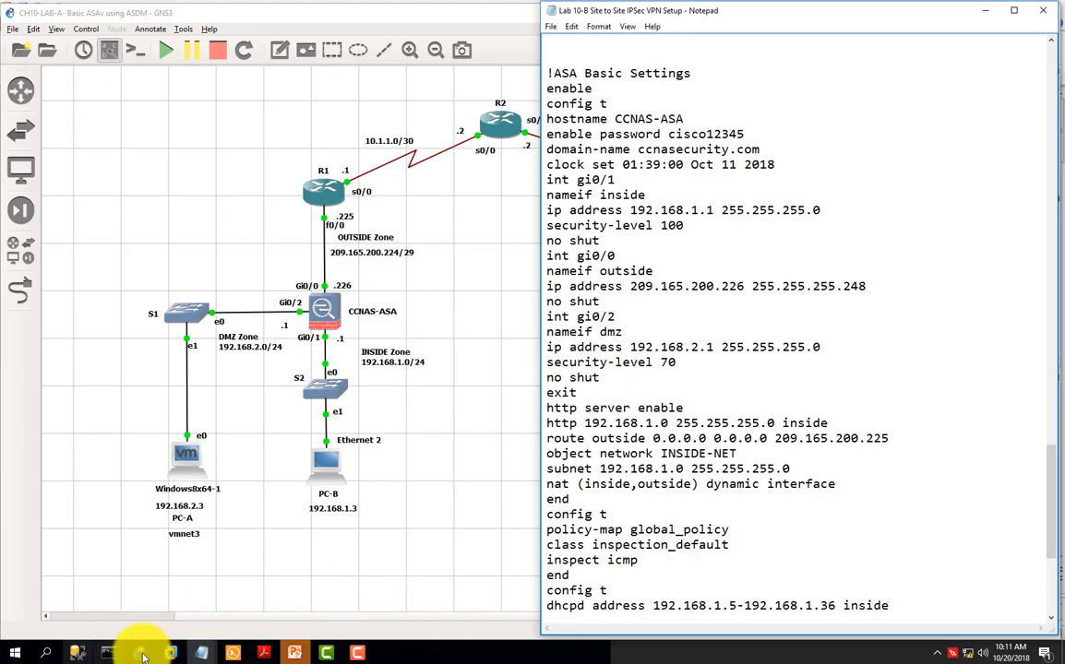
Step: Switch to Command Prompt and ping PC-C at 172.16.3.3 and PC-A at 192.168.2.3
click(107, 654)
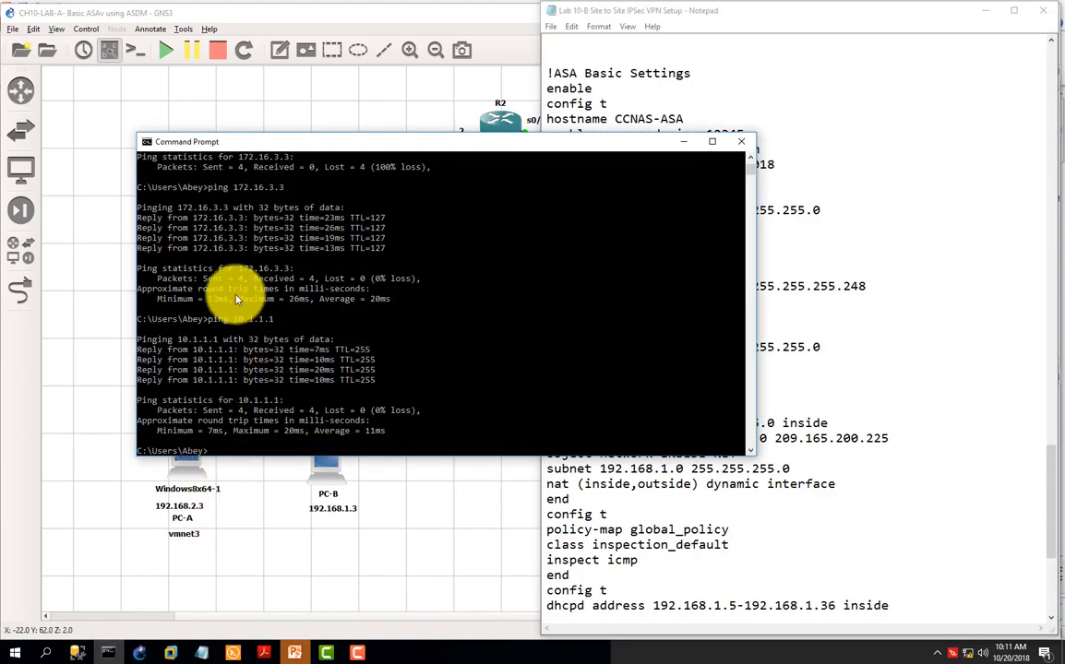
click(221, 452)
key(Up)
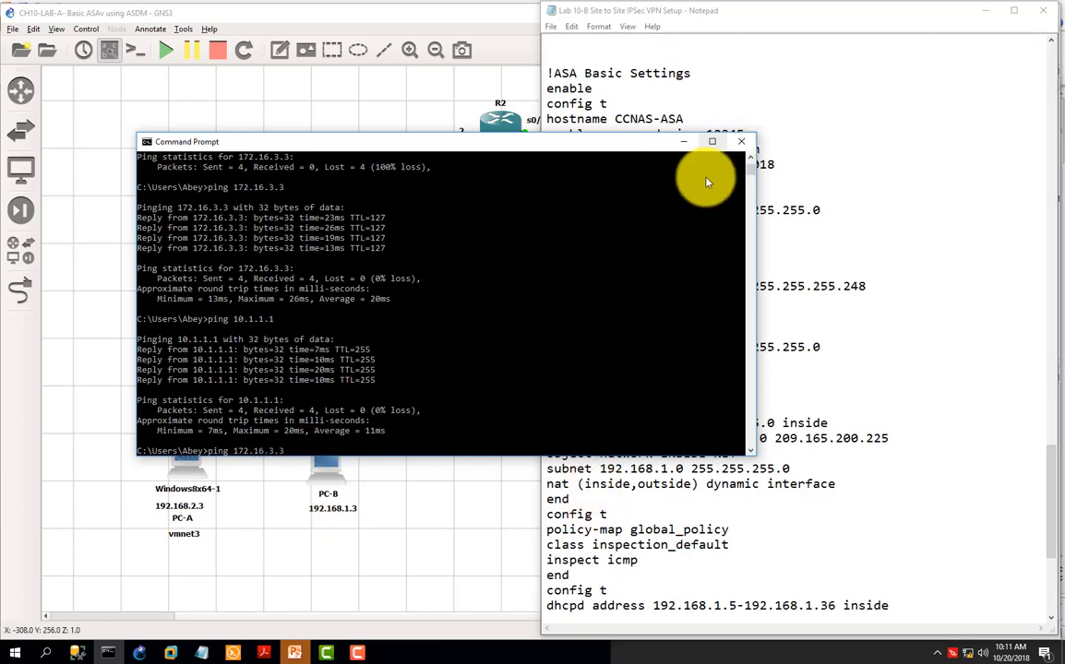
key(Return)
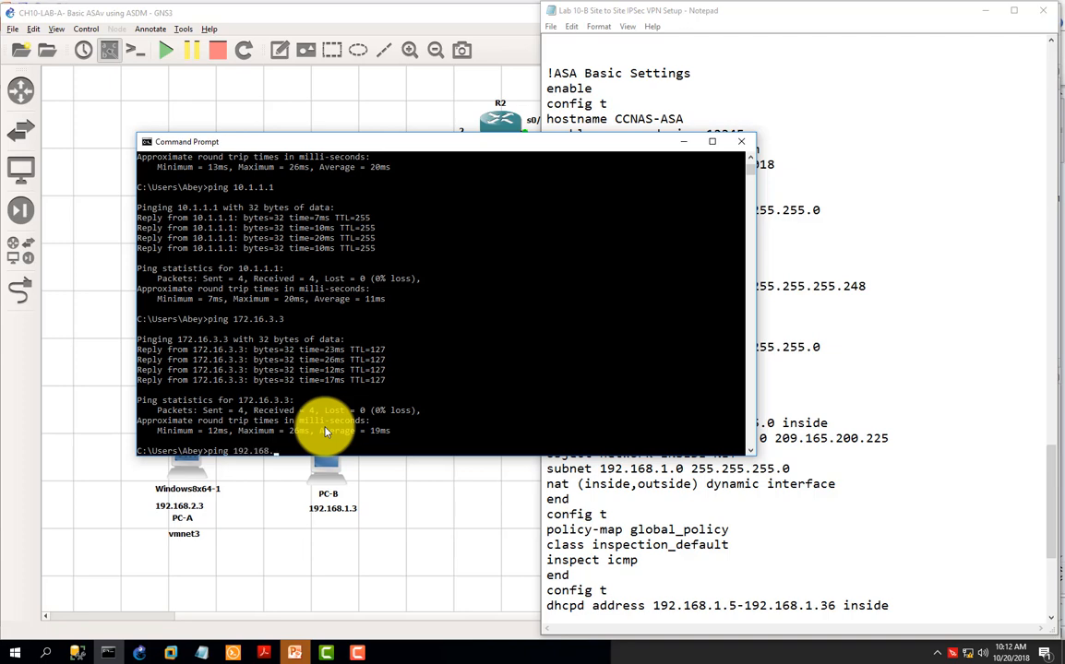
key(Return)
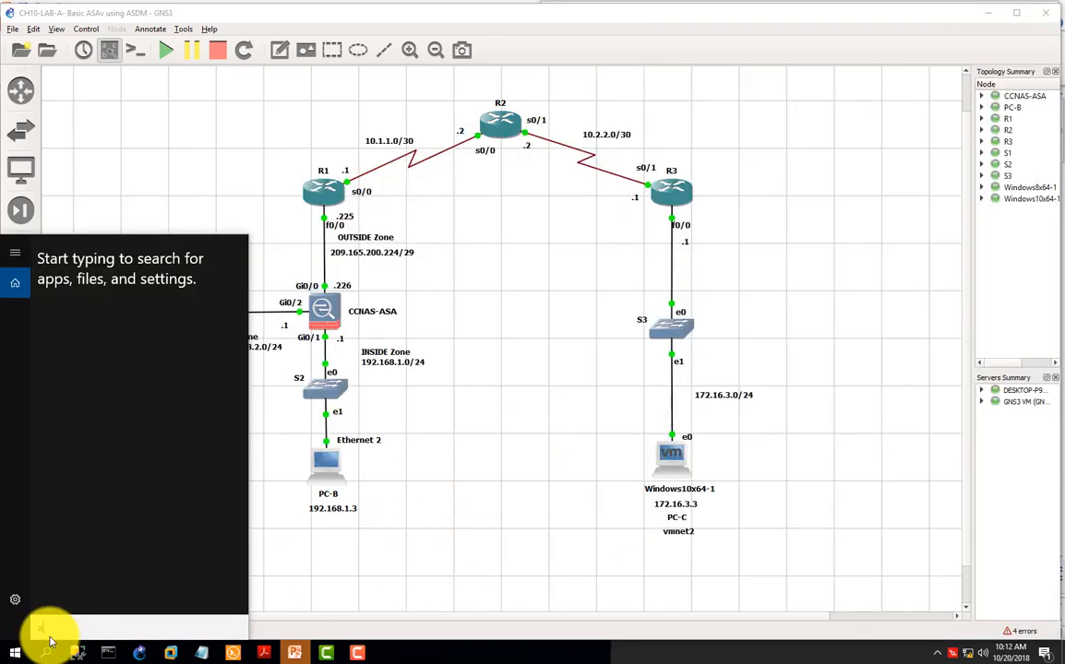
Step: Start the Cisco ASDM-IDM Launcher and connect to 192.168.1.1 as admin01, entering the account password
text(asdm)
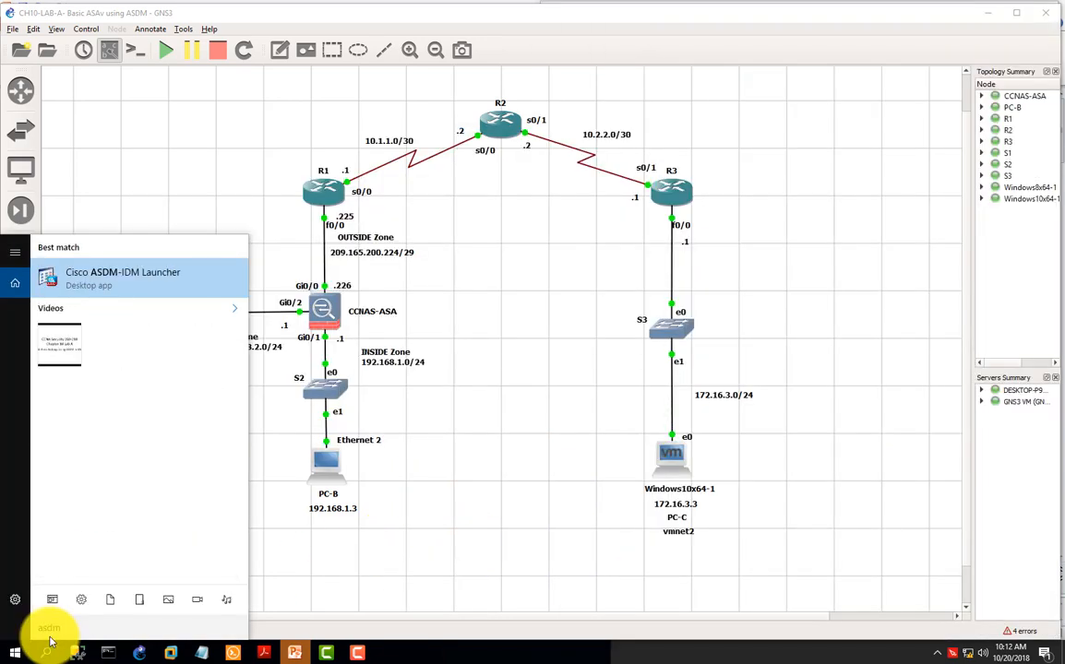
click(129, 276)
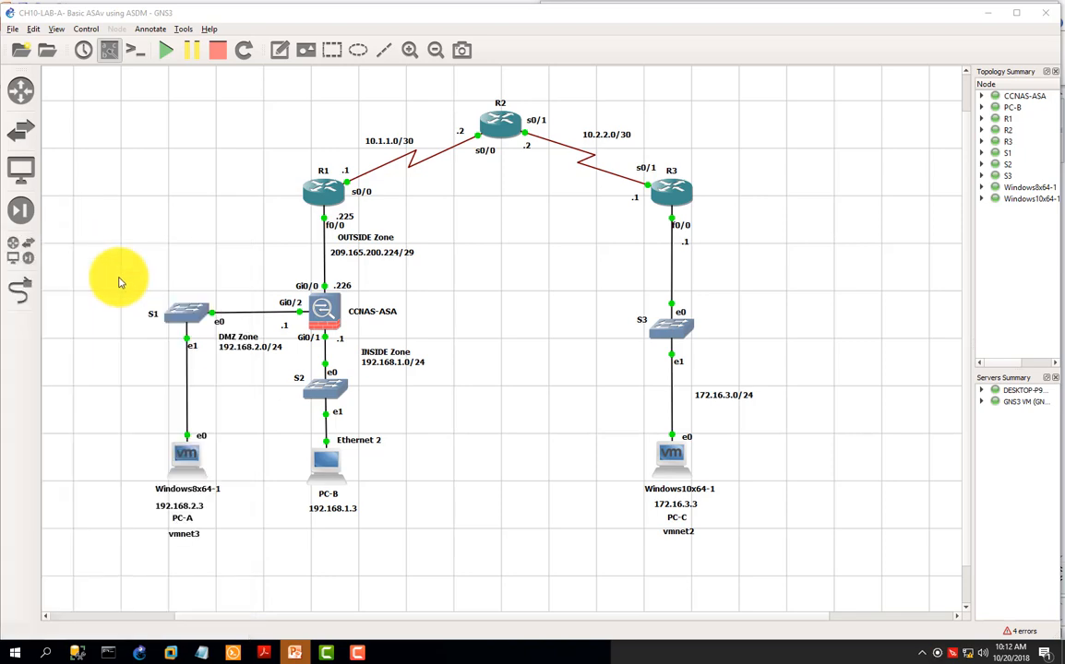
click(486, 325)
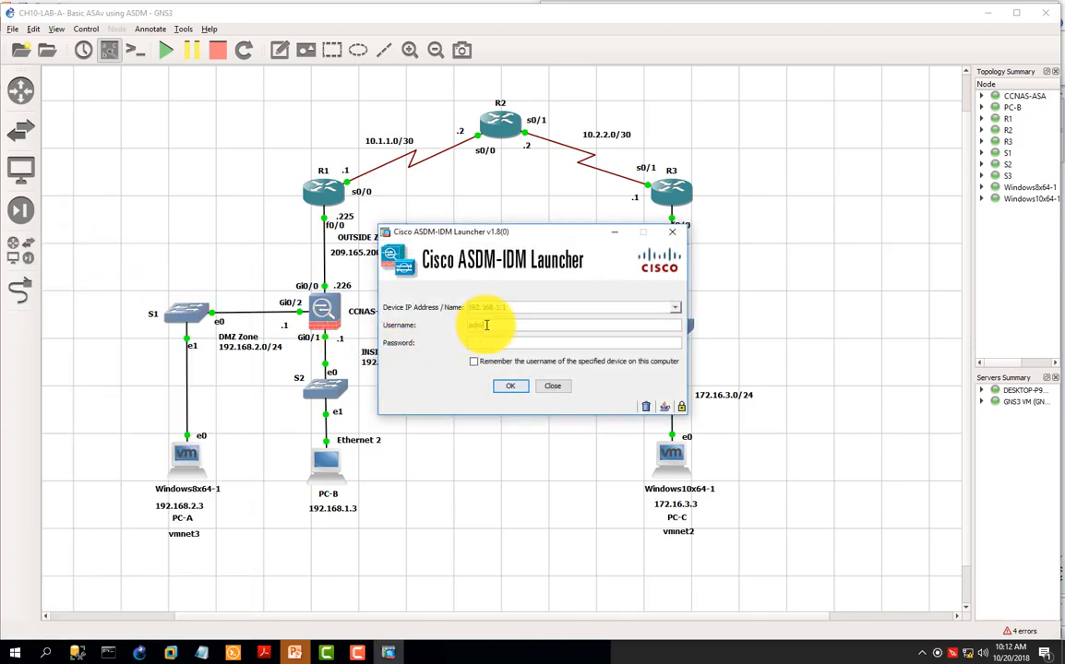
click(495, 344)
text(c)
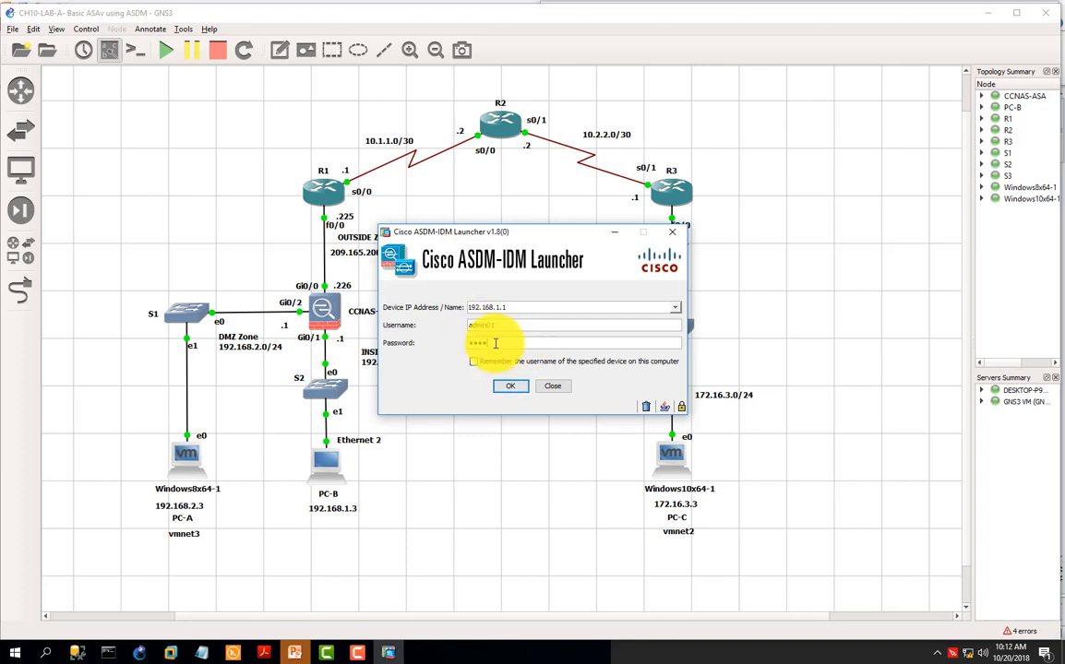
key(Return)
key(Return)
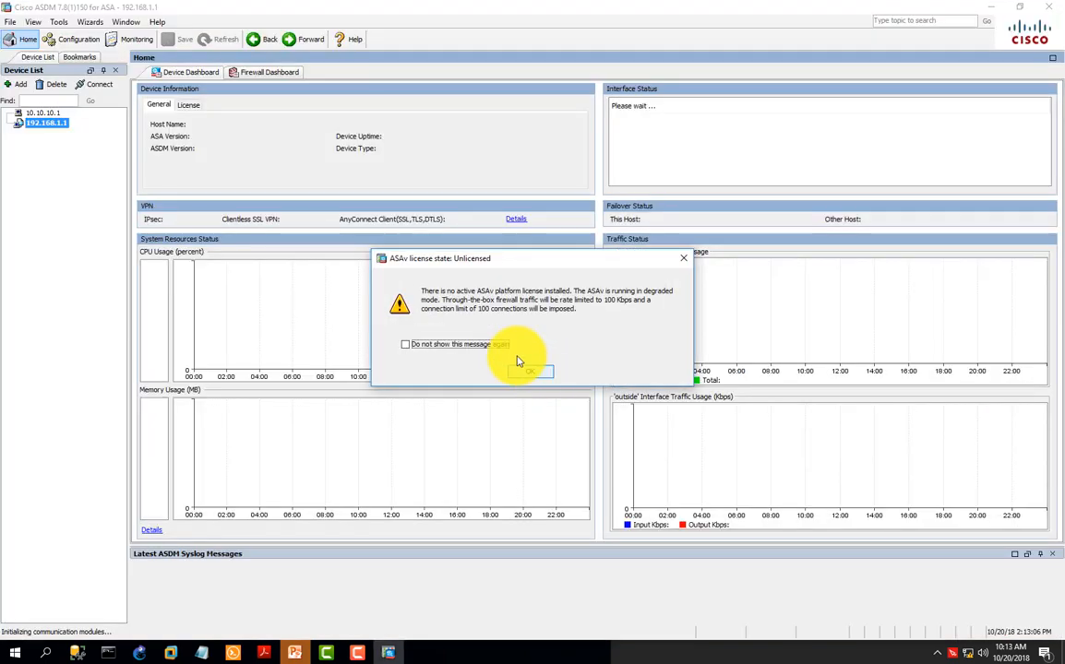
Step: Choose not to enable Smart Call Home and dismiss the remaining ASDM startup notices, including the login history
click(544, 372)
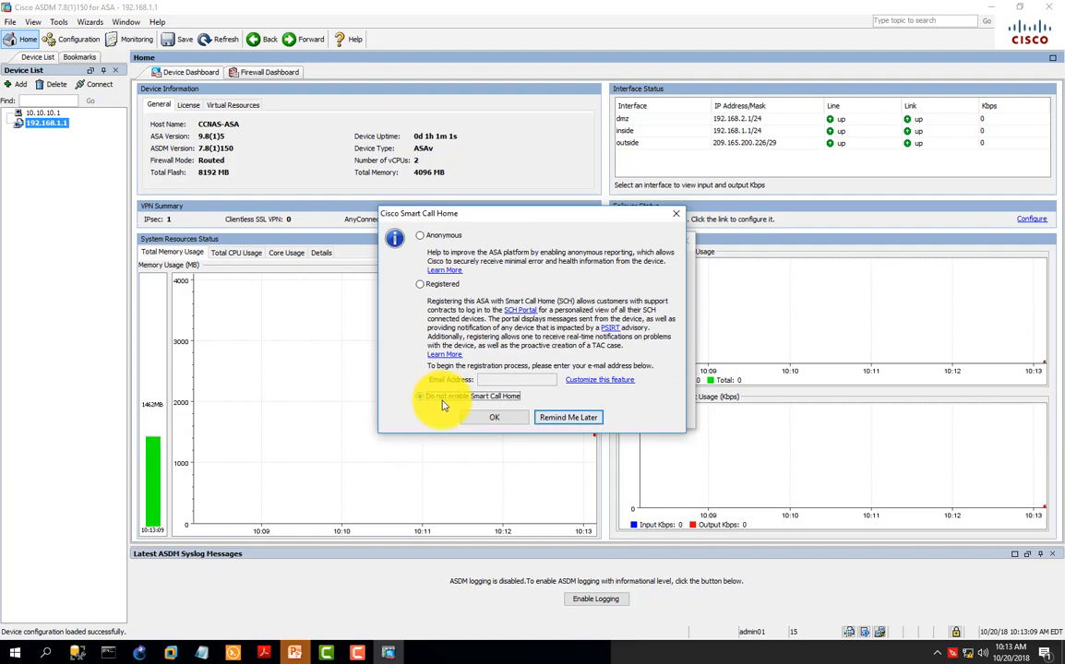
click(422, 397)
click(494, 417)
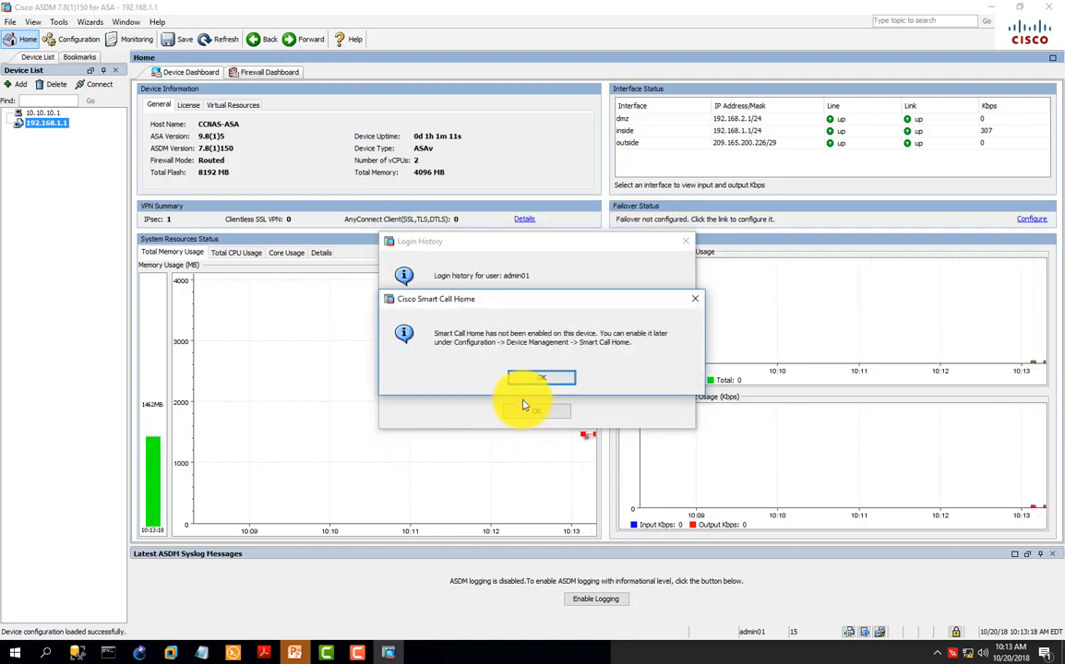
click(541, 378)
click(531, 386)
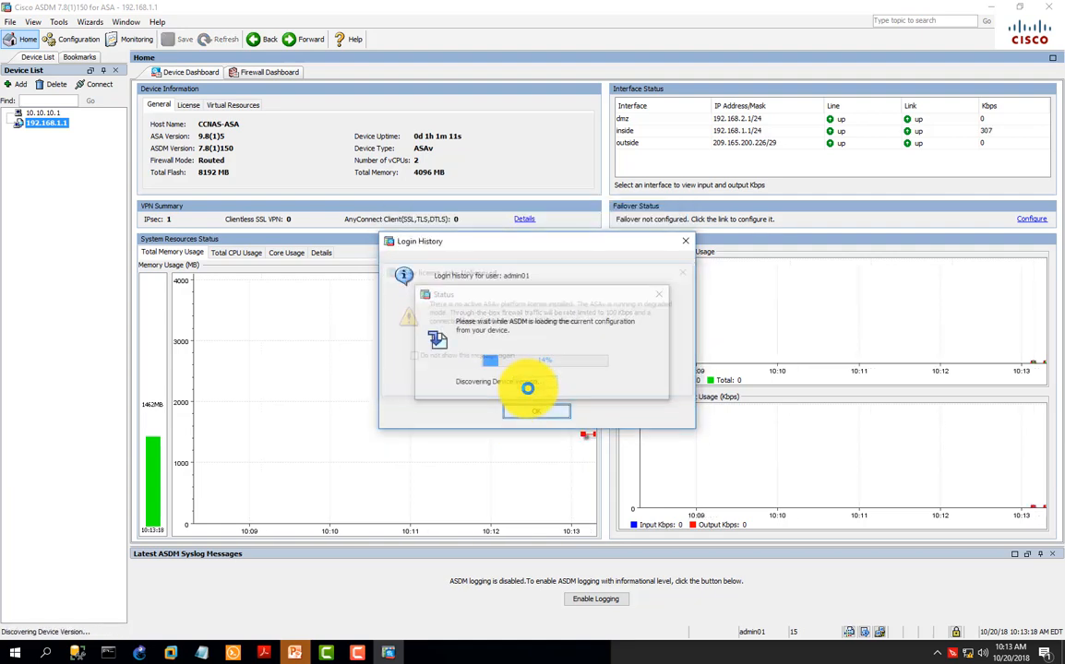
click(536, 412)
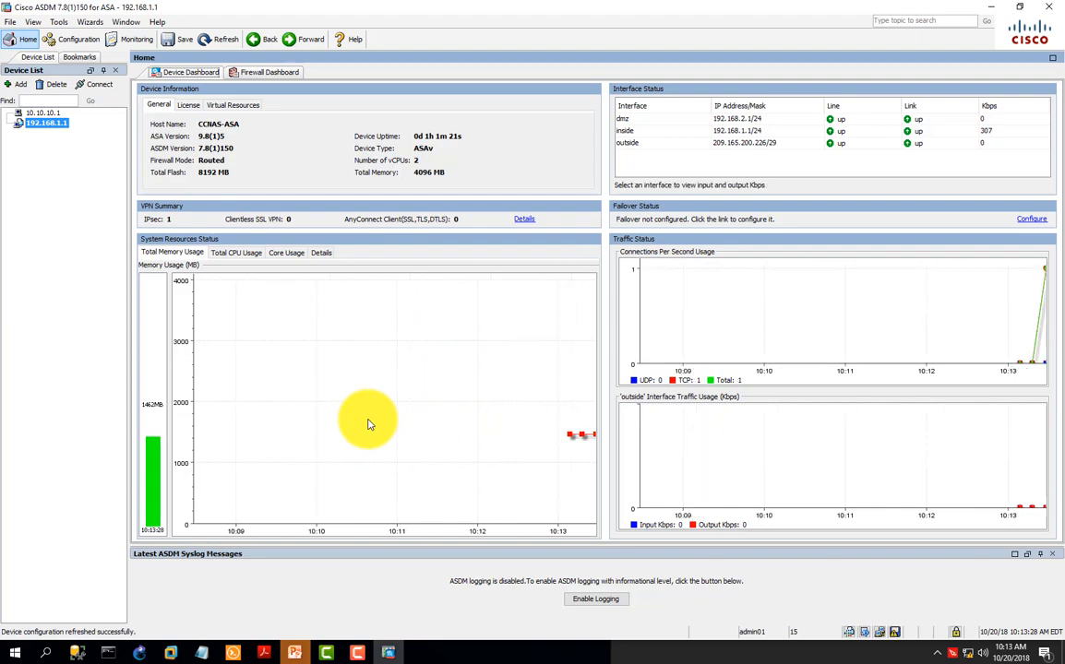
Step: Start the AnyConnect VPN Wizard and proceed past its introduction
click(89, 24)
mouse_move(116, 53)
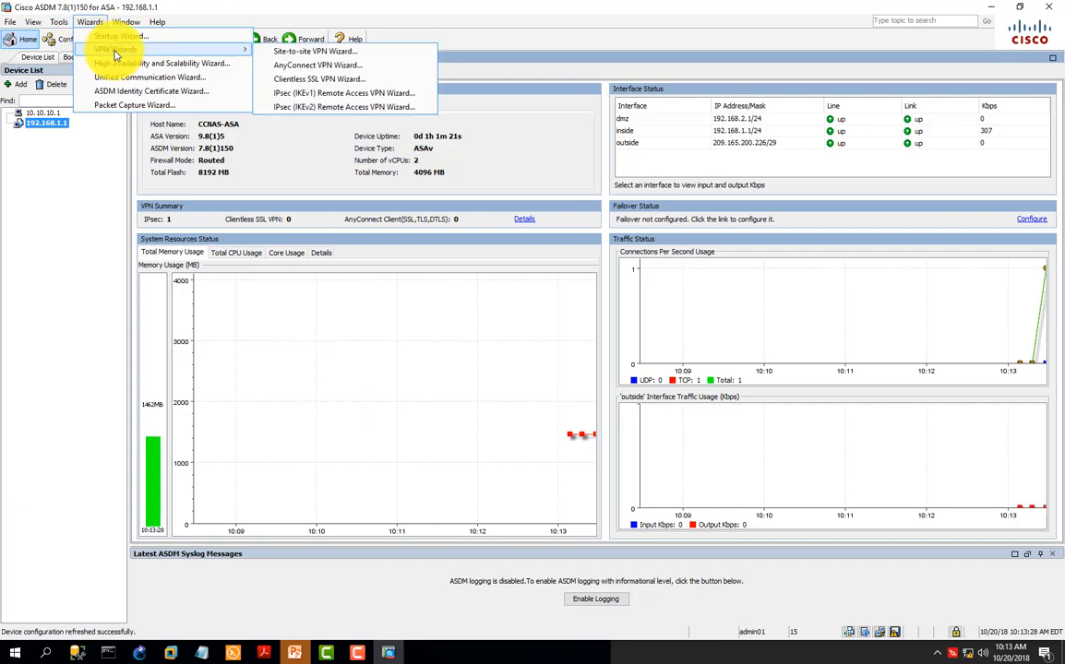
click(343, 66)
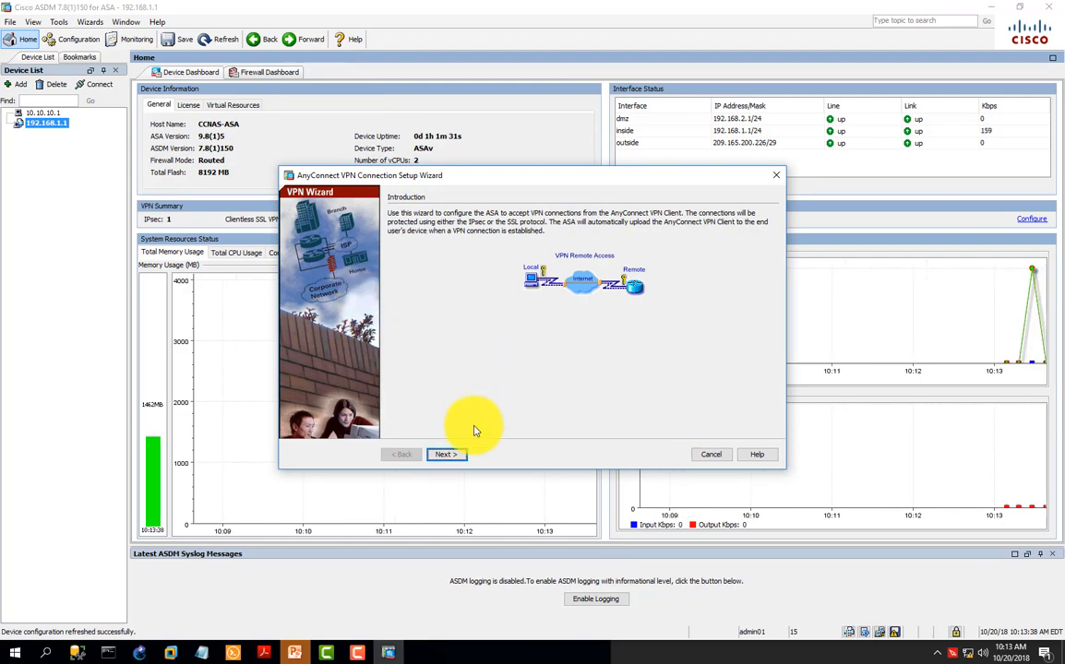
click(449, 456)
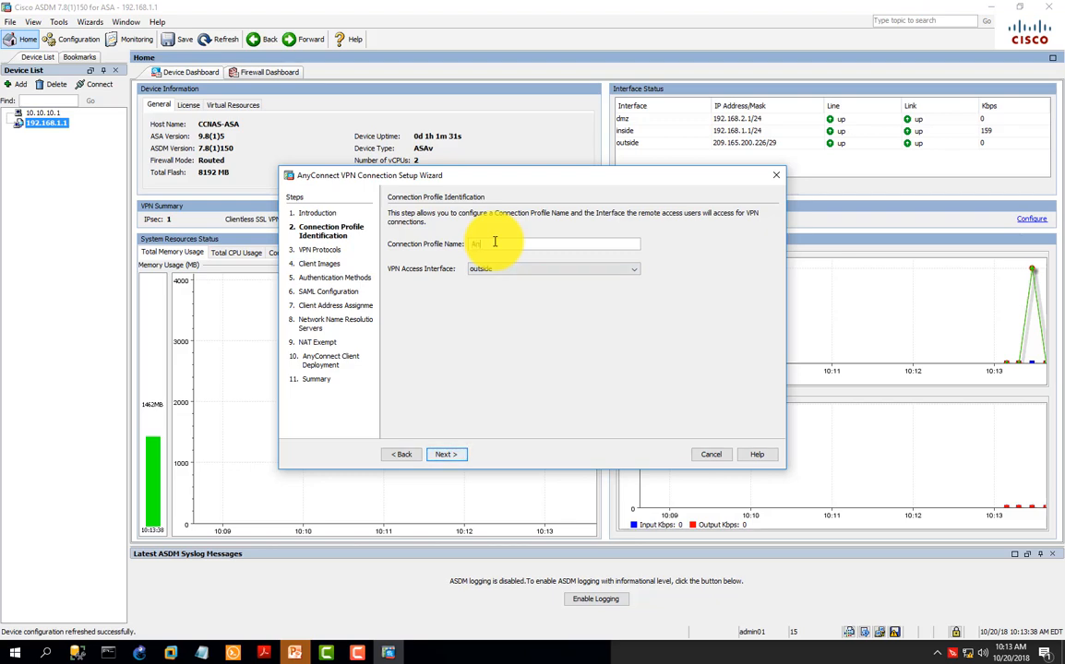
Step: Name the connection profile AnyConnect-SSL-VPN, keep the outside access interface, and disable IPsec so only SSL is supported
click(495, 242)
text(AnyConnect-SSL-V)
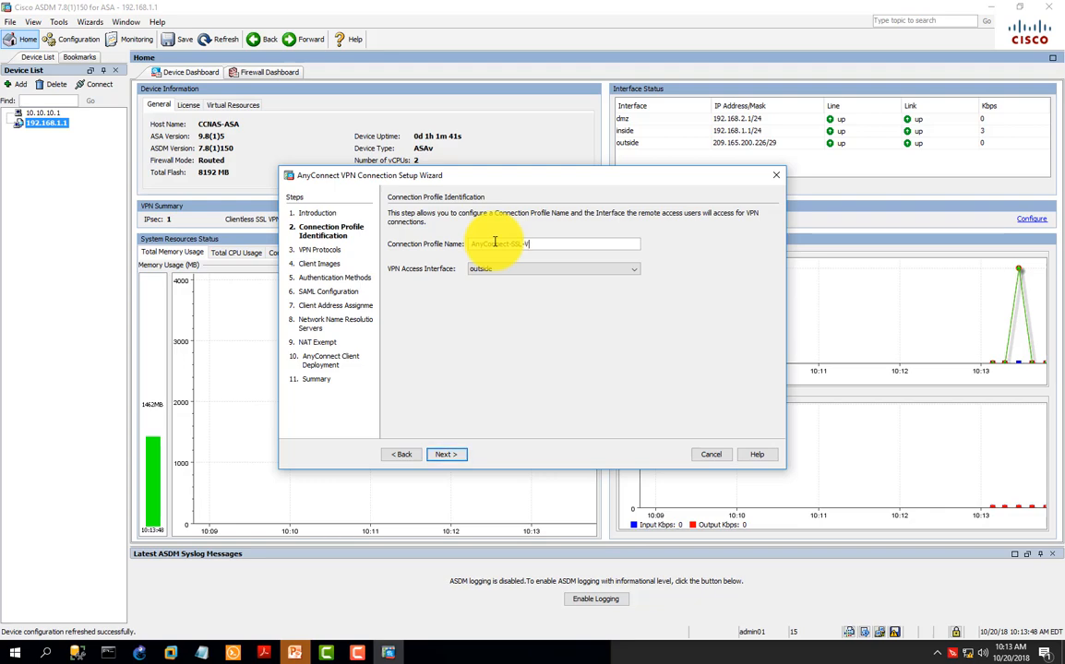
text(PN)
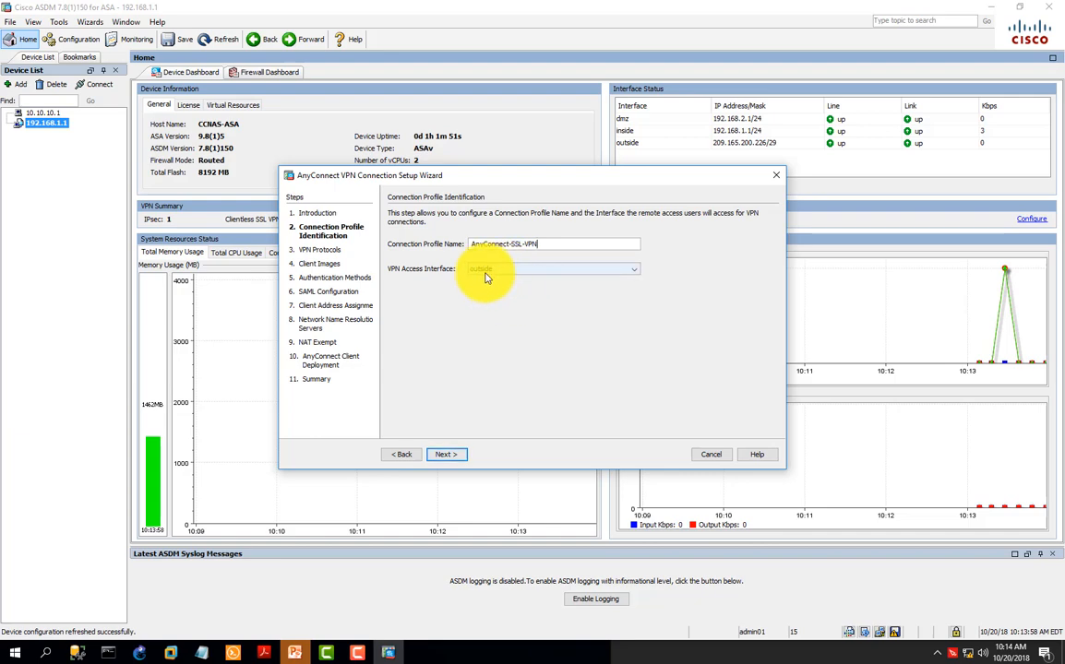
click(447, 454)
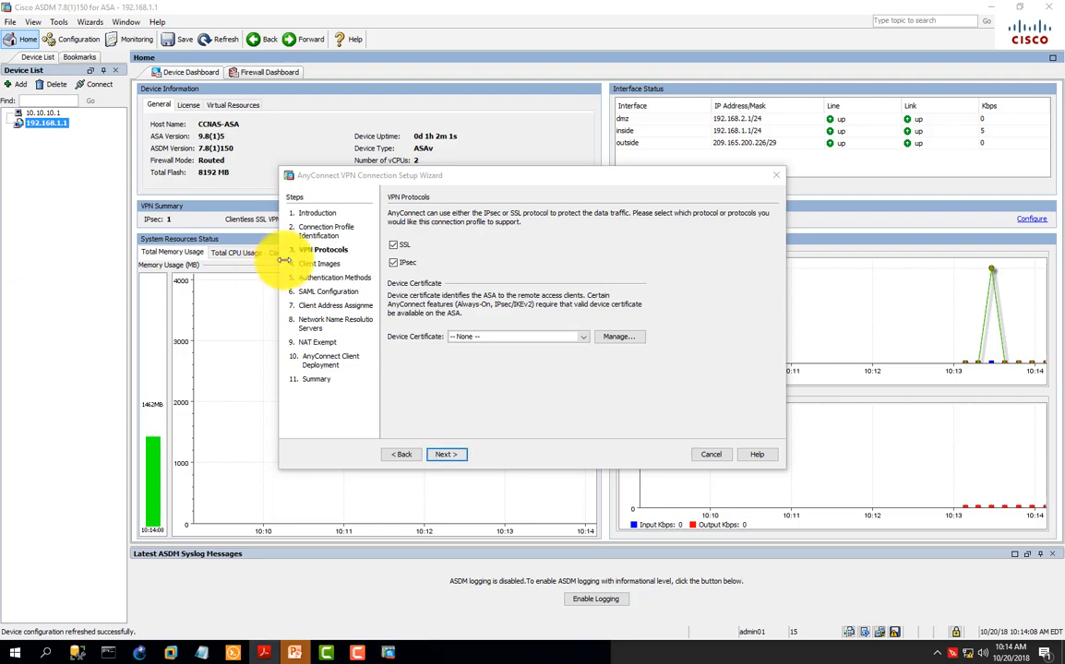
click(394, 268)
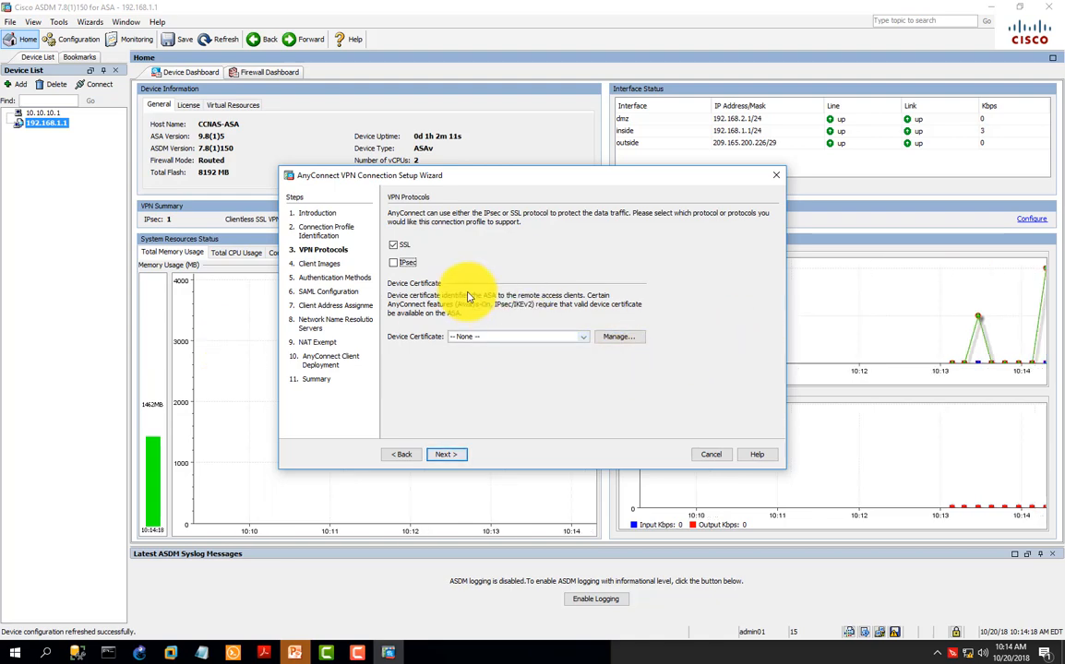
click(447, 455)
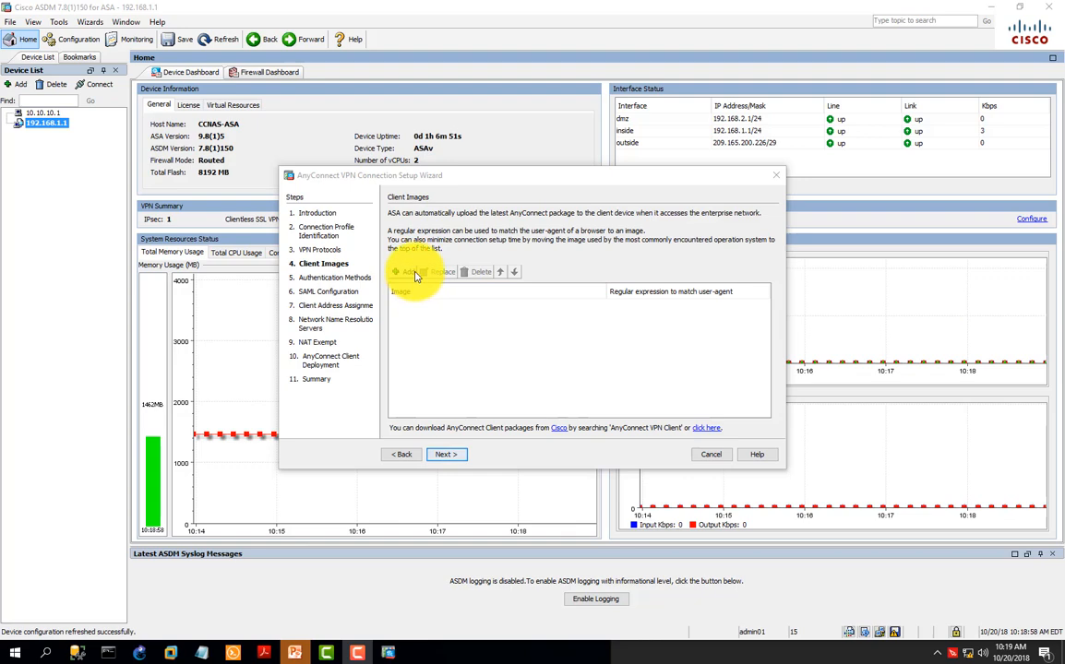
Step: Start adding an AnyConnect client image and choose anyconnect-win-4.2.01022-k9.pkg from USB Drive (L:) as the local file to upload
click(406, 272)
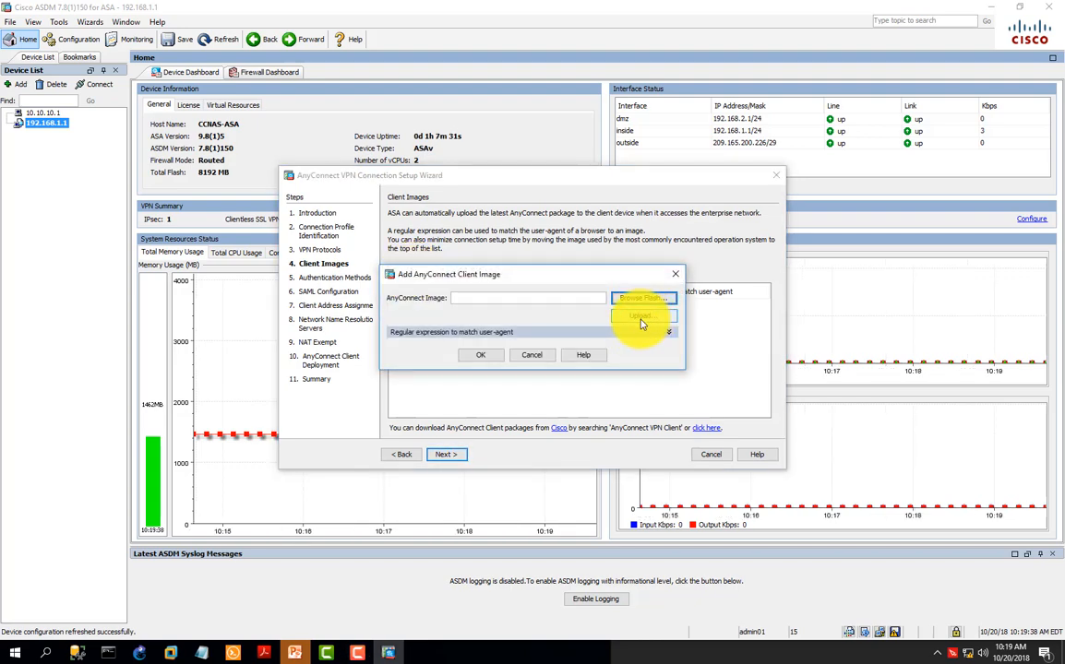
click(650, 319)
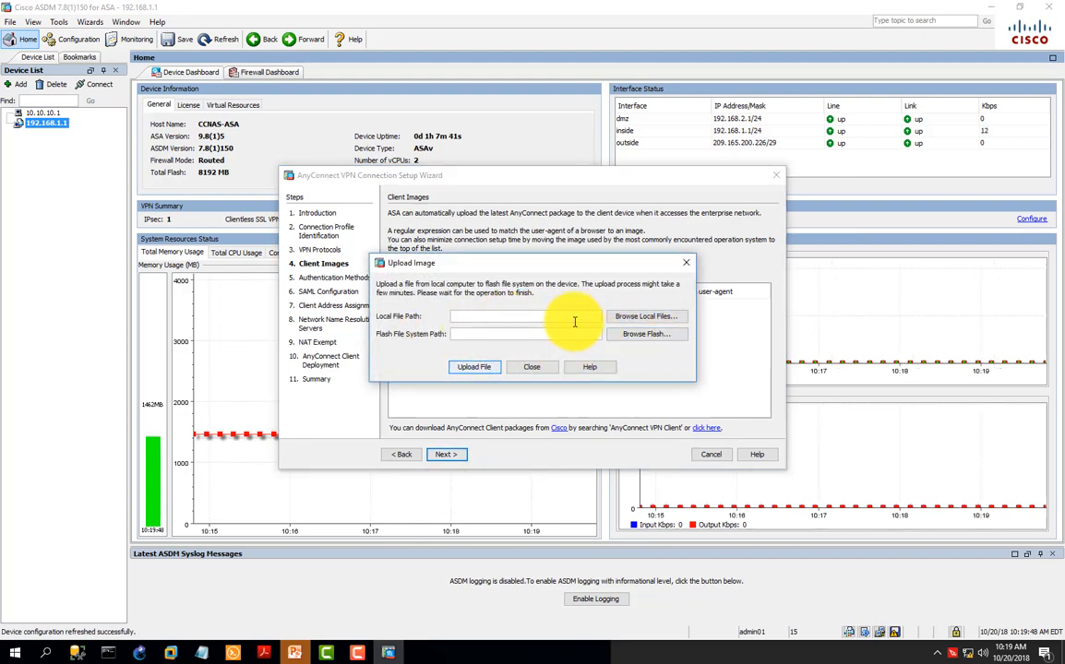
click(642, 318)
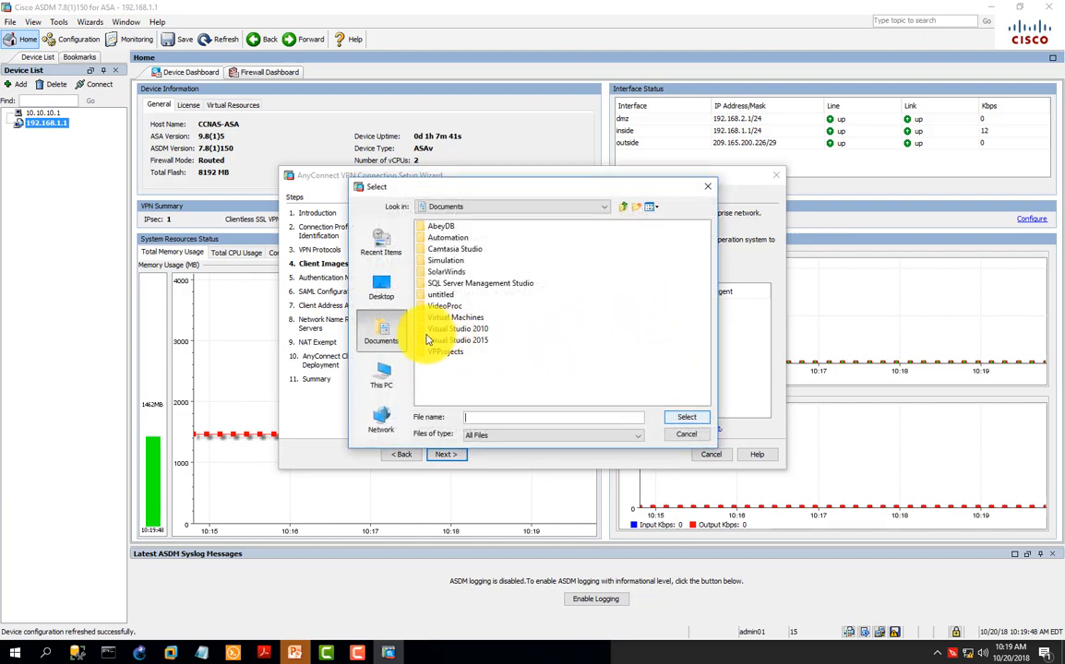
click(386, 378)
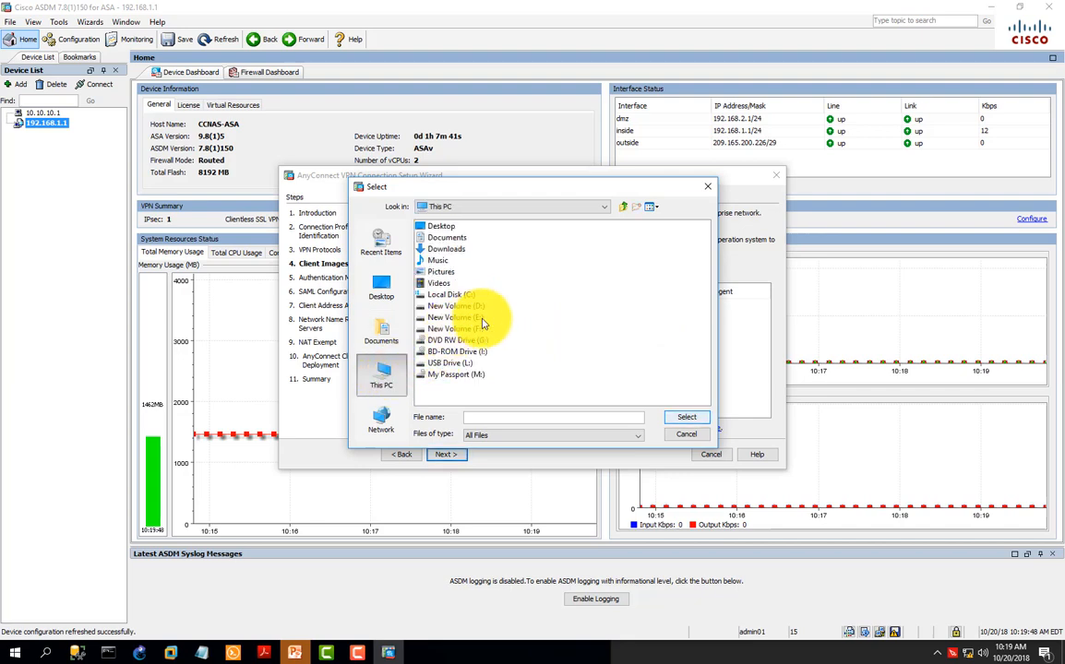
click(450, 363)
double_click(452, 365)
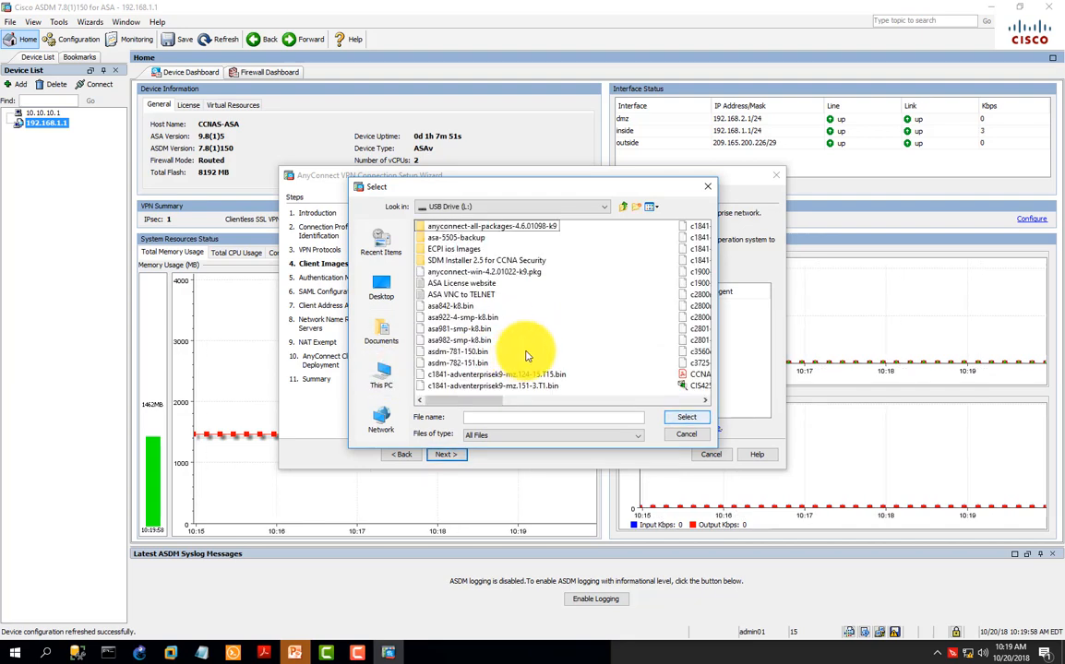
click(530, 273)
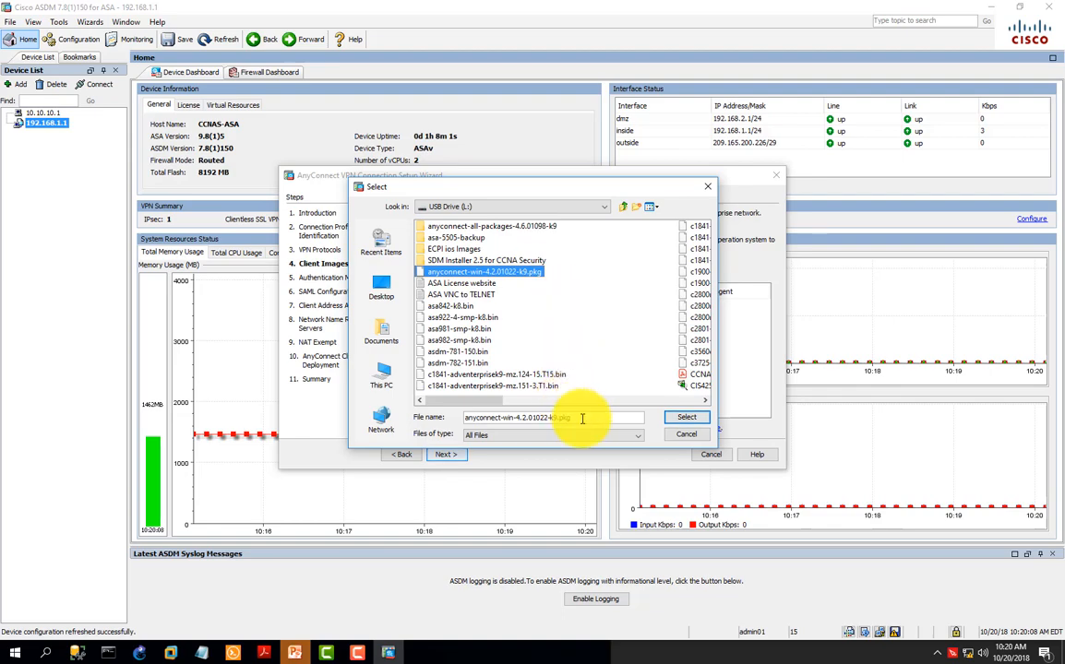
click(674, 417)
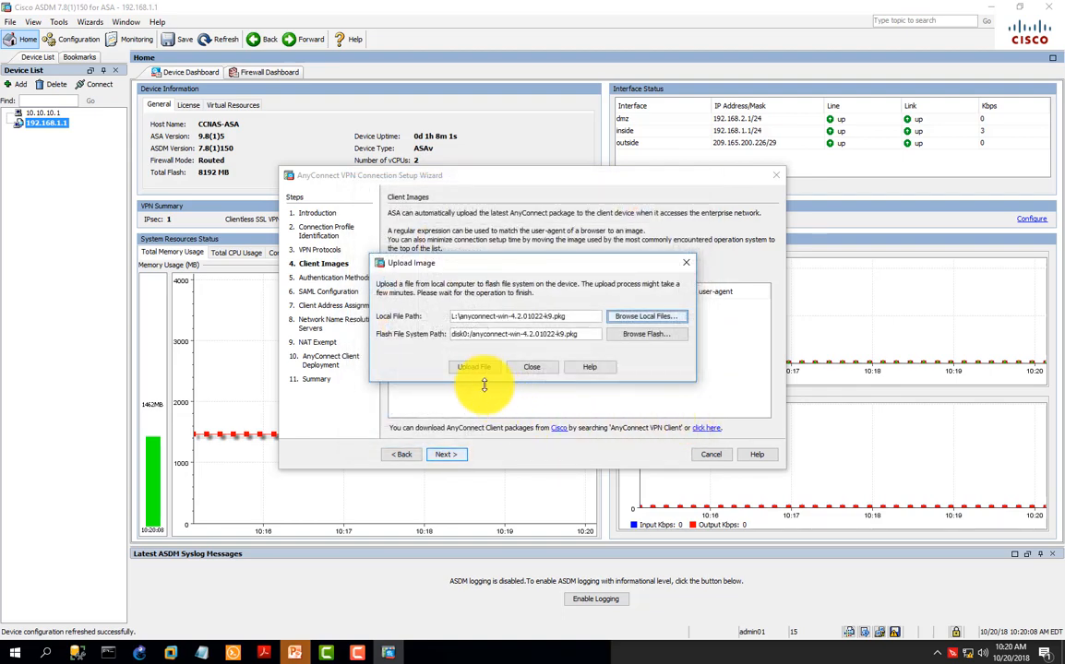
Step: Upload the package to disk0:/anyconnect-win-4.2.01022-k9.pkg, add it as the client image, and proceed to the authentication methods
click(474, 367)
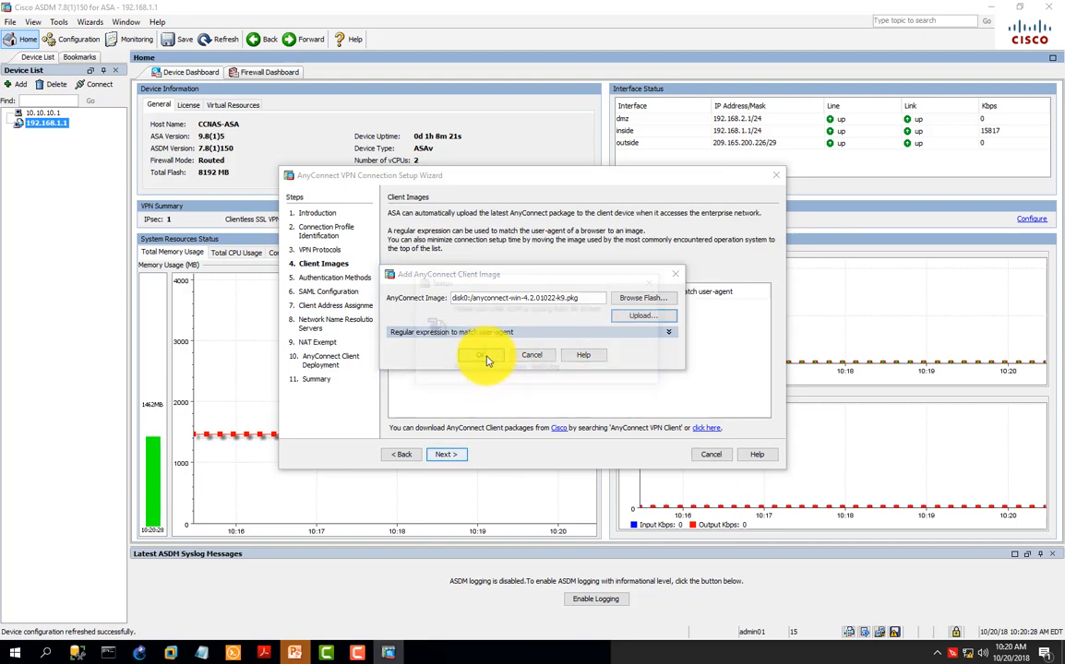
click(481, 356)
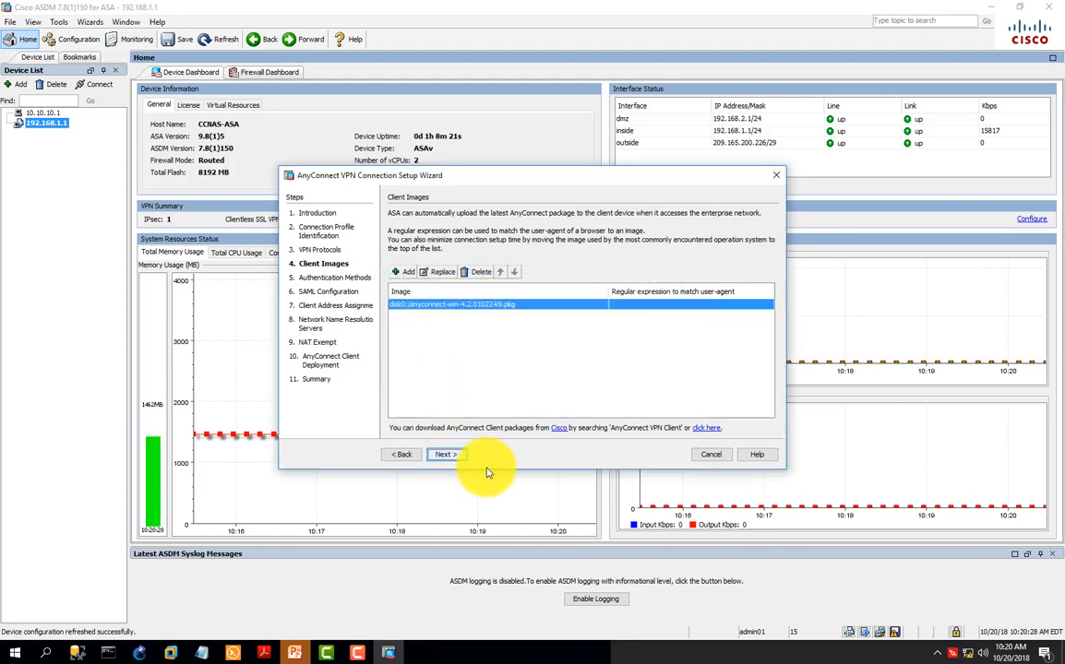
click(447, 457)
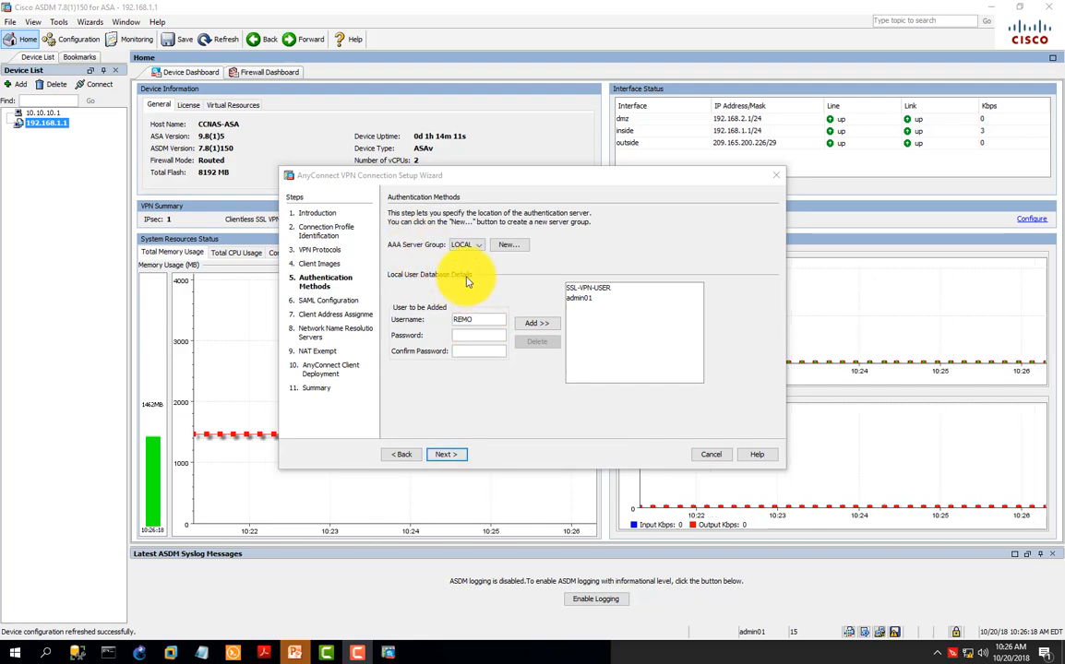
Step: Add the local user REMOT-USER, entering and confirming the account password, and keep the default SAML configuration
click(479, 319)
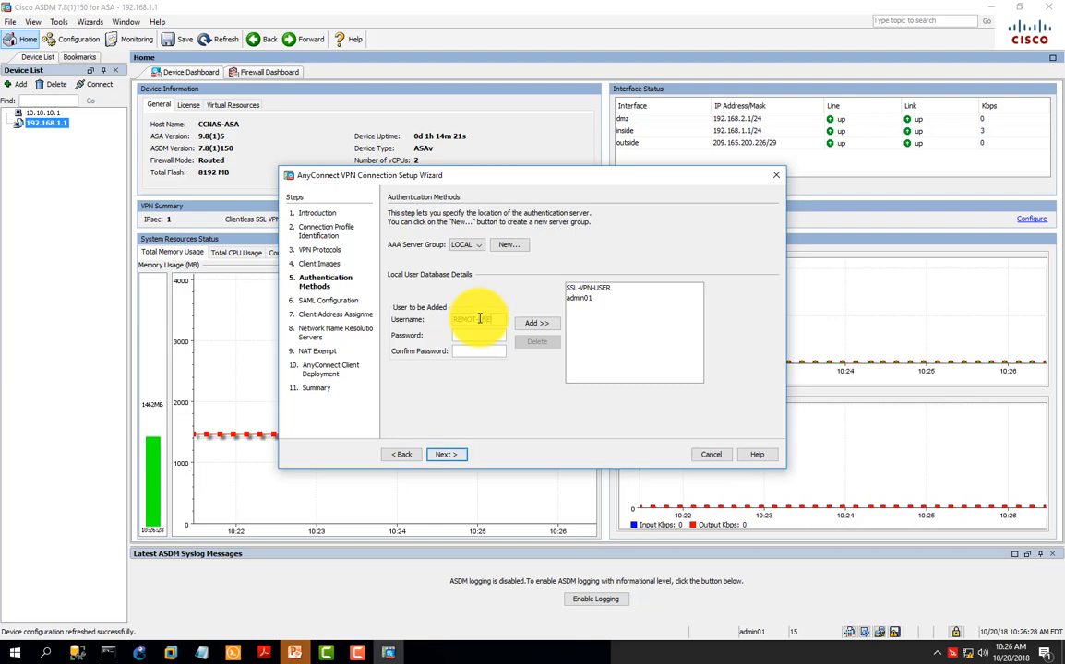
click(479, 334)
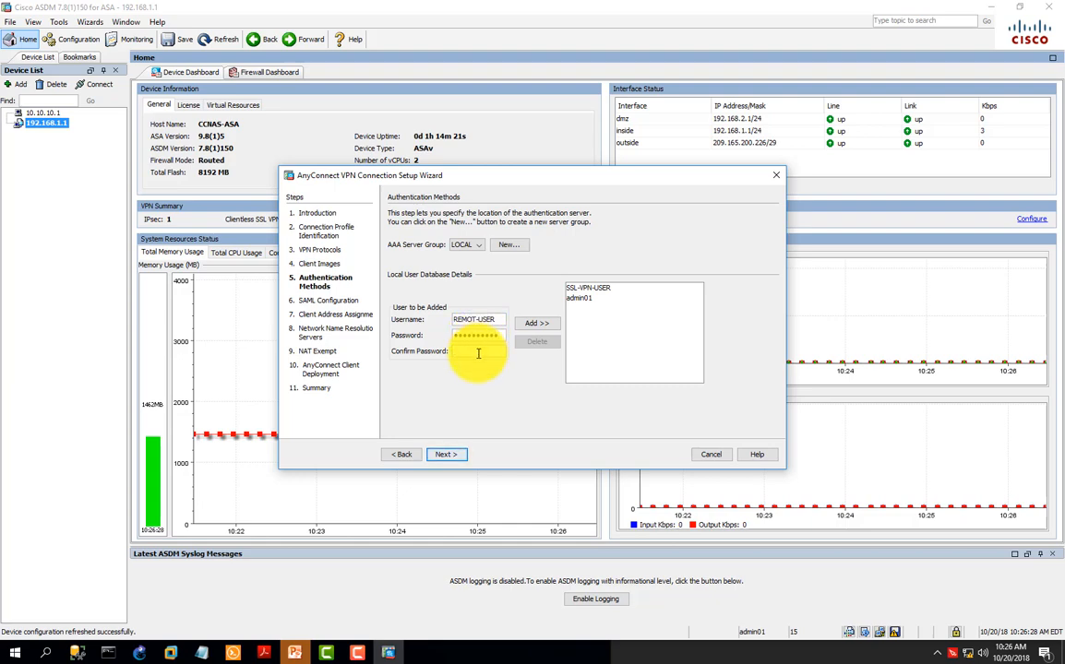
click(479, 353)
text(•)
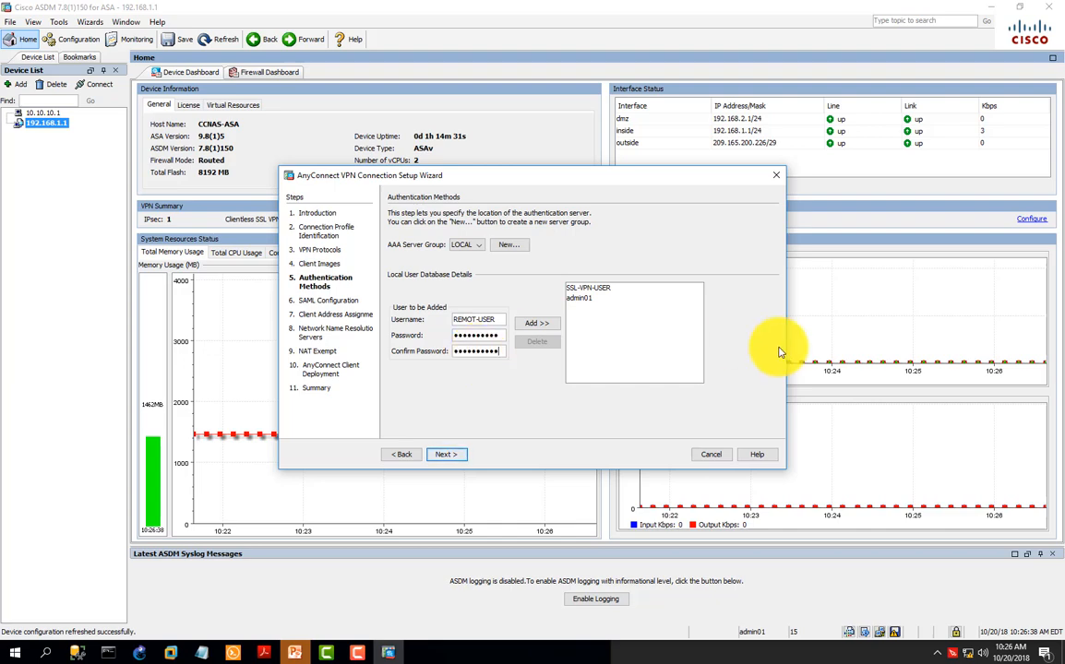
click(536, 326)
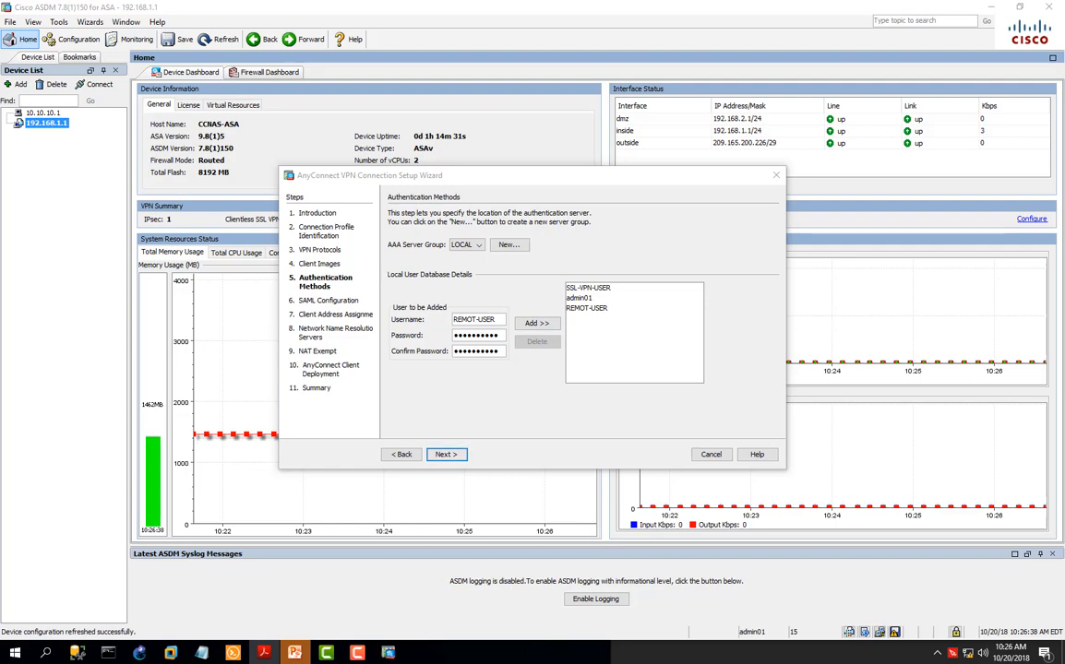
click(447, 454)
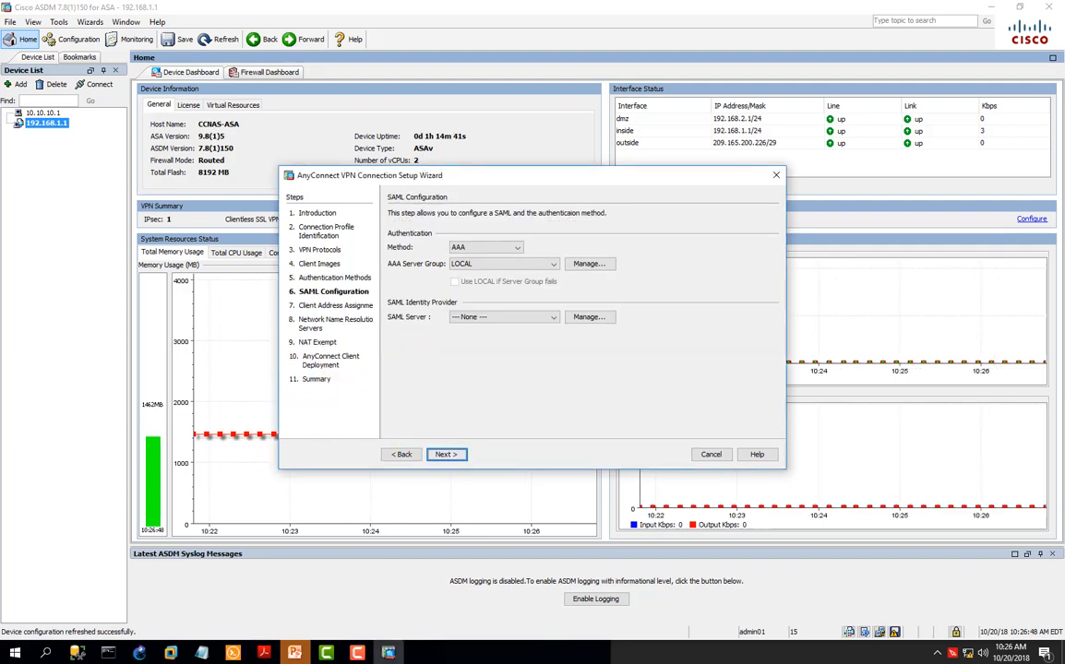
click(450, 455)
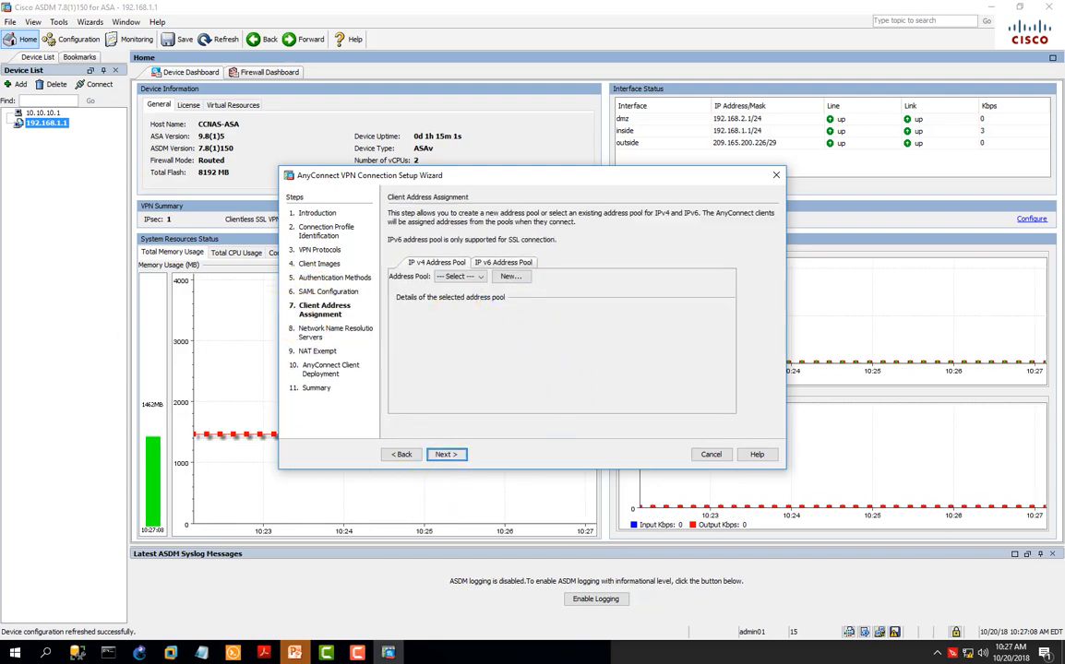
Step: Create a new IPv4 address pool named Remote-Pool with the starting IP address 192.168.1.100
click(510, 276)
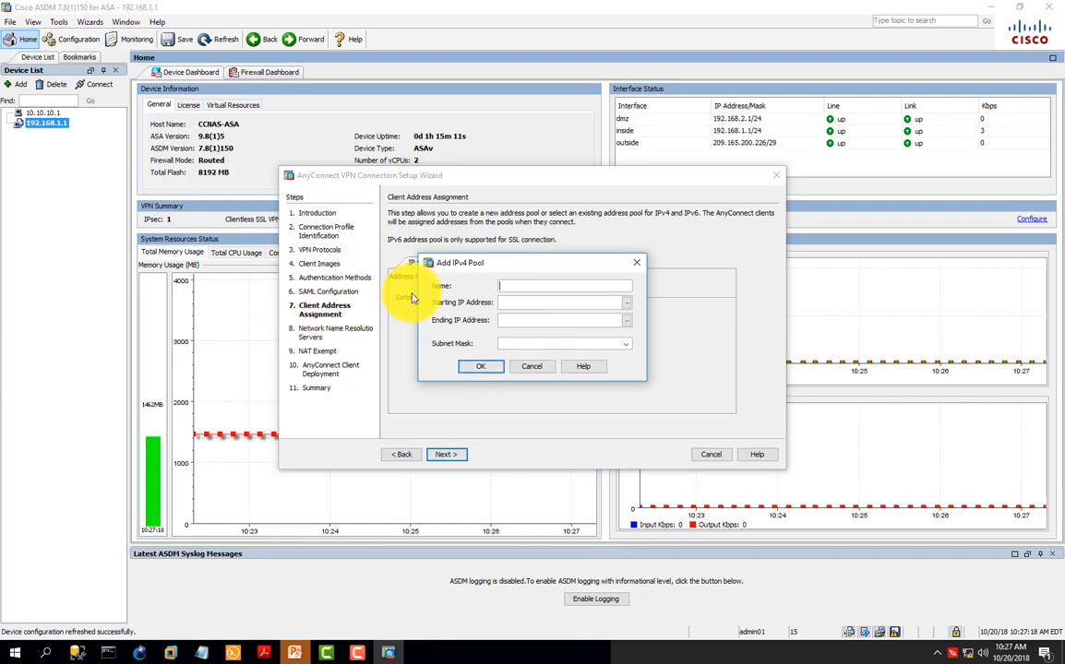
click(524, 284)
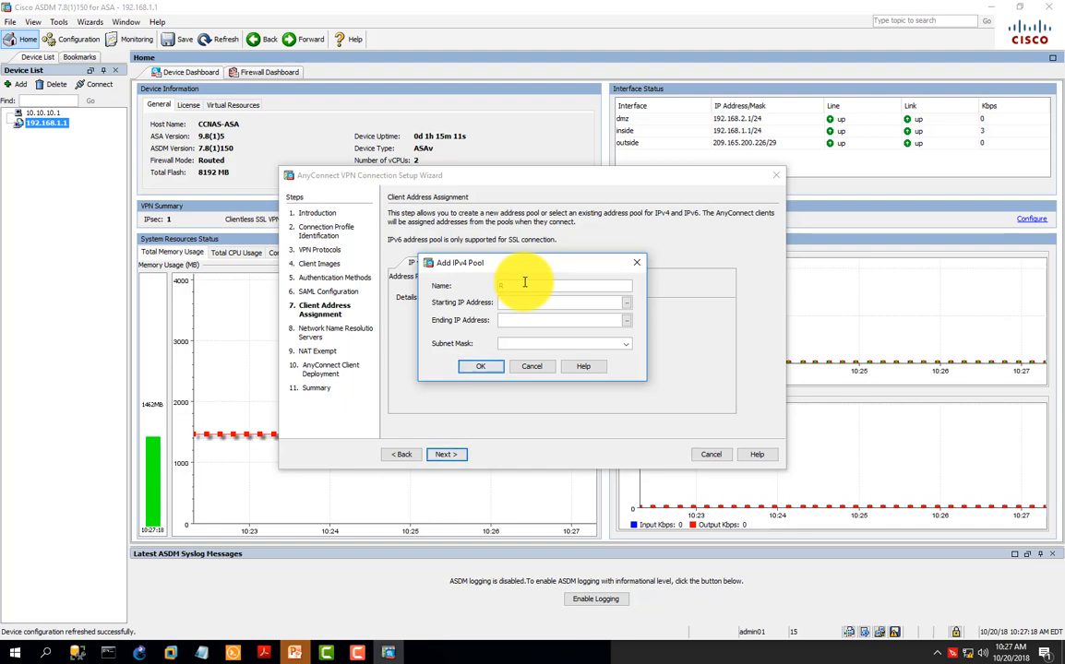
text(Remote-Pool)
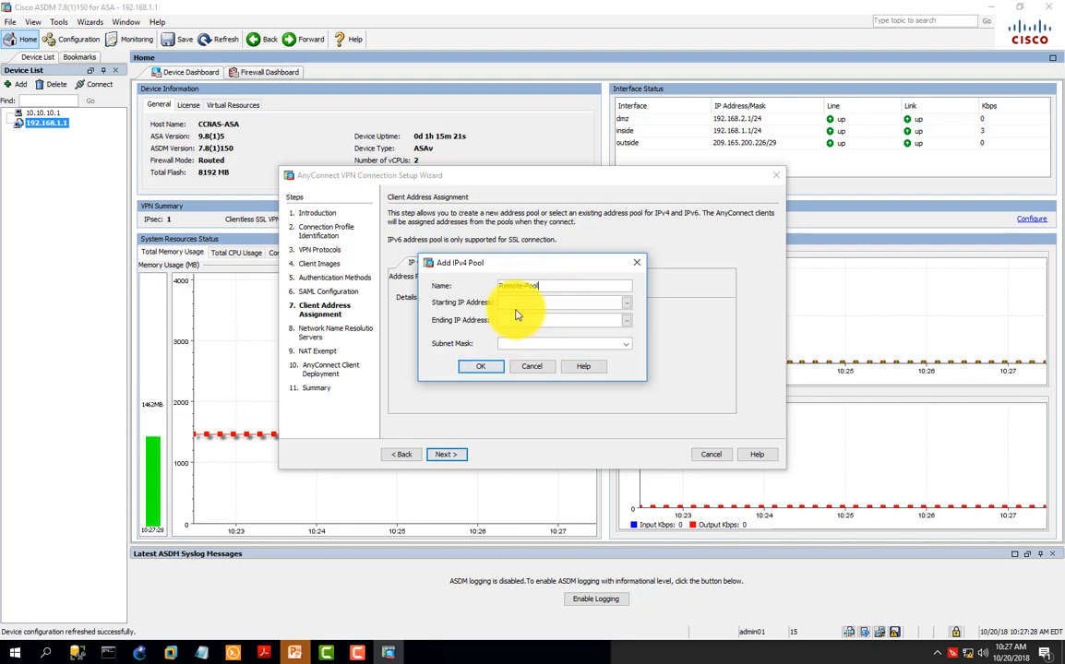
click(517, 302)
text(192.168.1.100)
Step: Set the pool's ending IP address to 192.168.1.125 and subnet mask to 255.255.255.0, and accept it for client address assignment
click(515, 321)
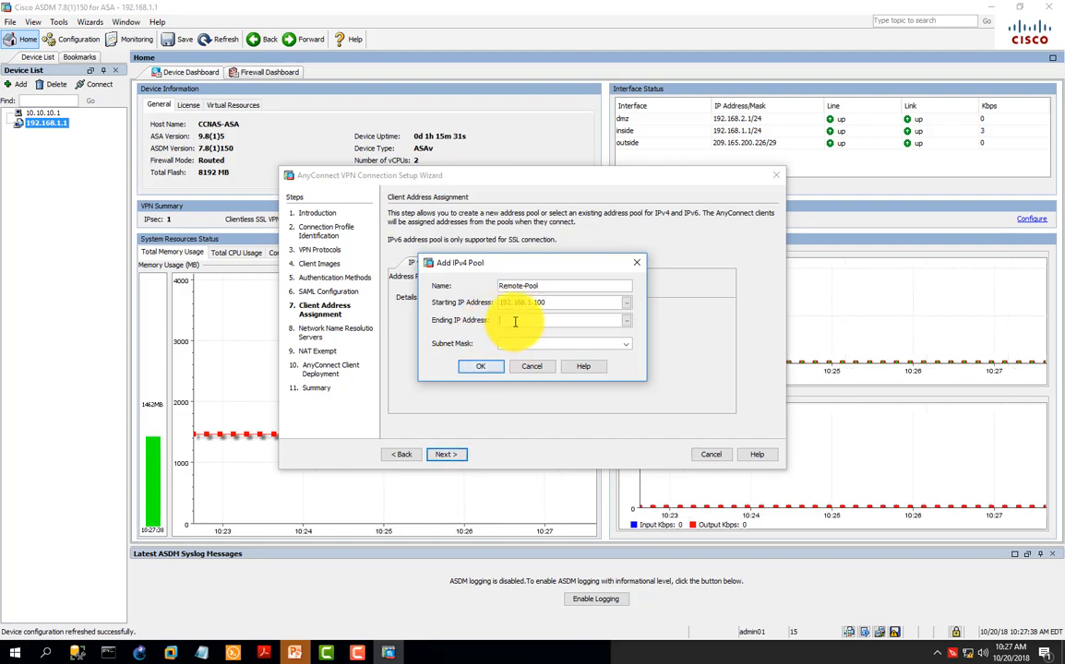
text(192.168.1.125)
click(625, 344)
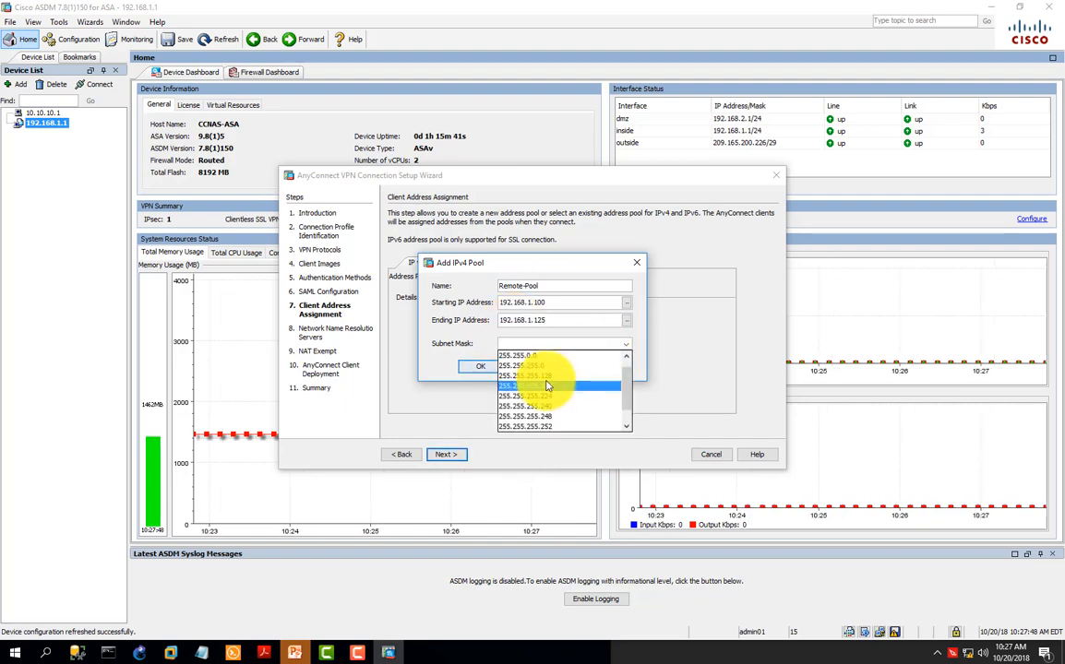
click(532, 367)
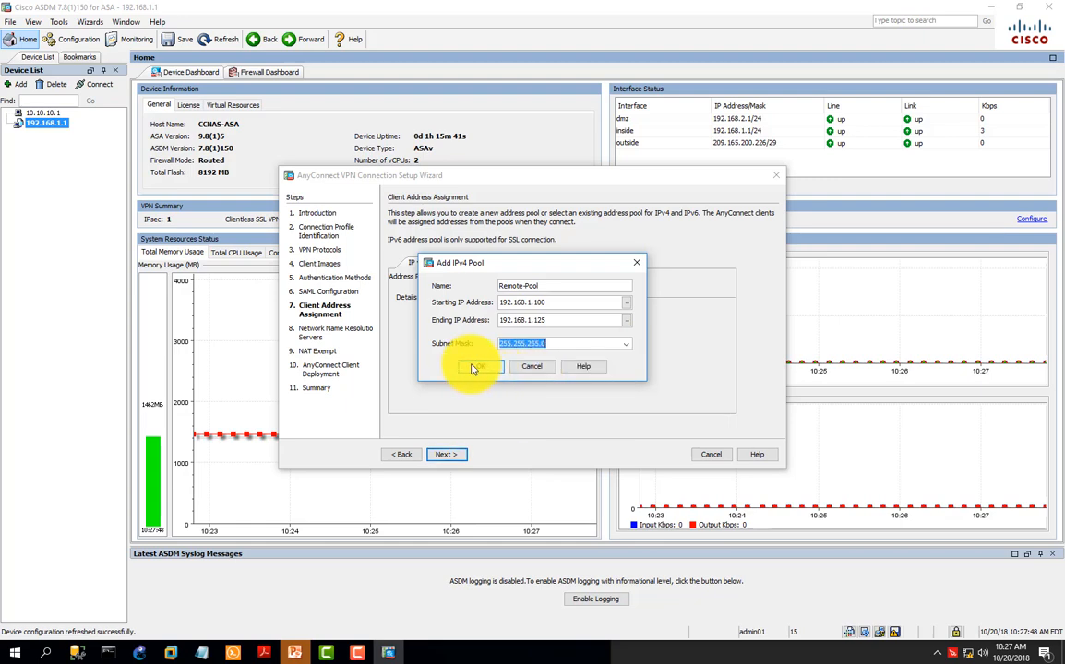
click(472, 367)
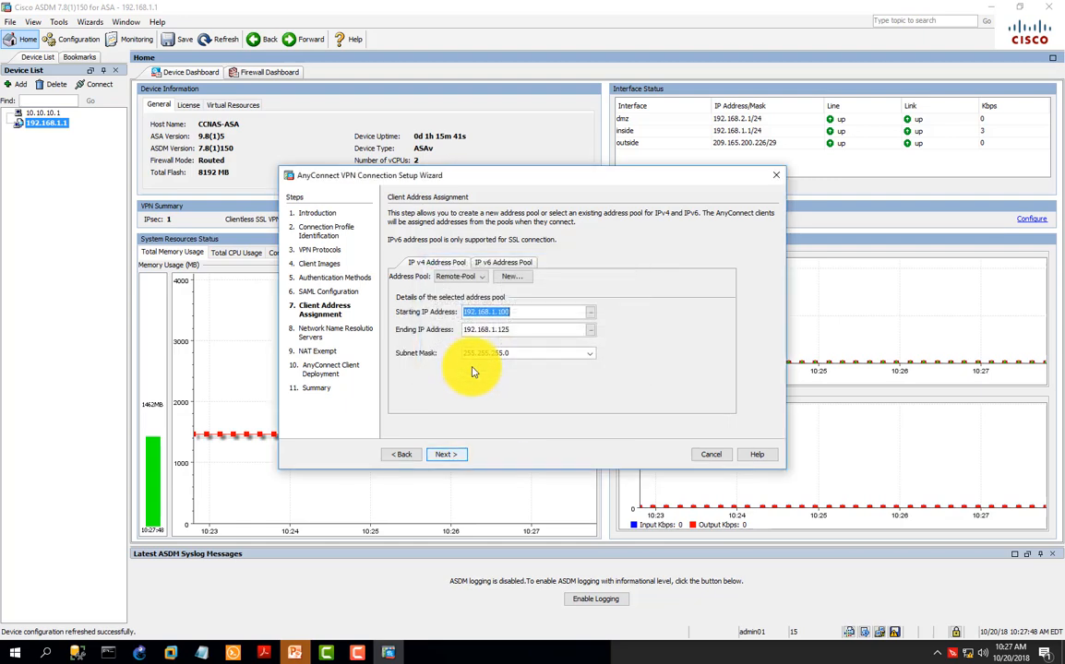
click(453, 455)
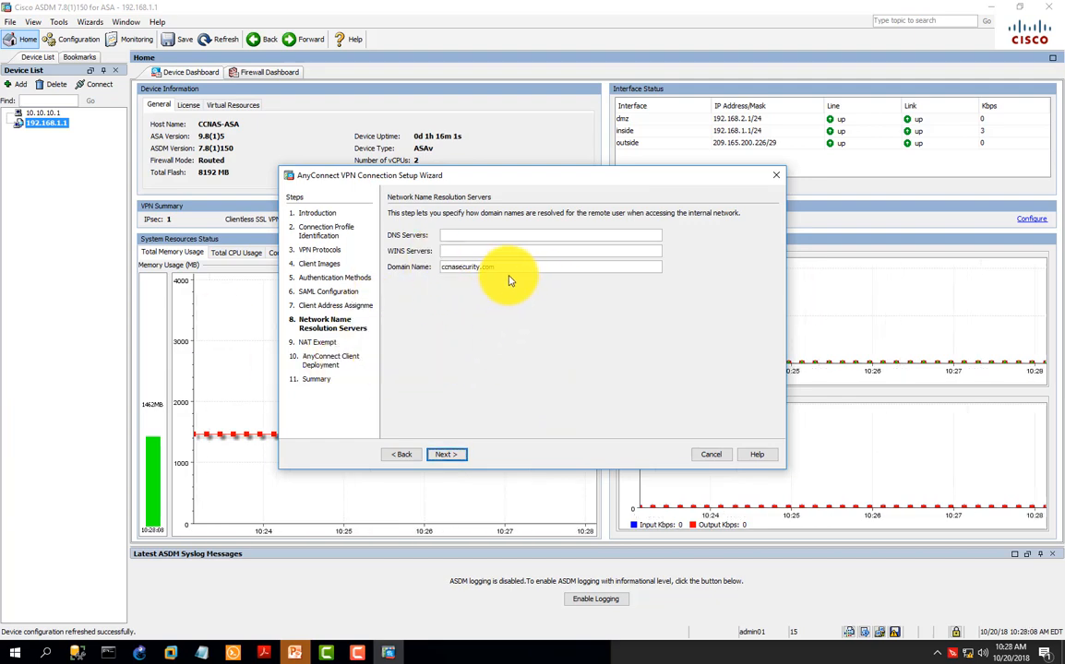
Step: Set the DNS server to 192.168.2.3, keeping the domain name ccnasecurity.com, and proceed to the NAT exemption
click(477, 234)
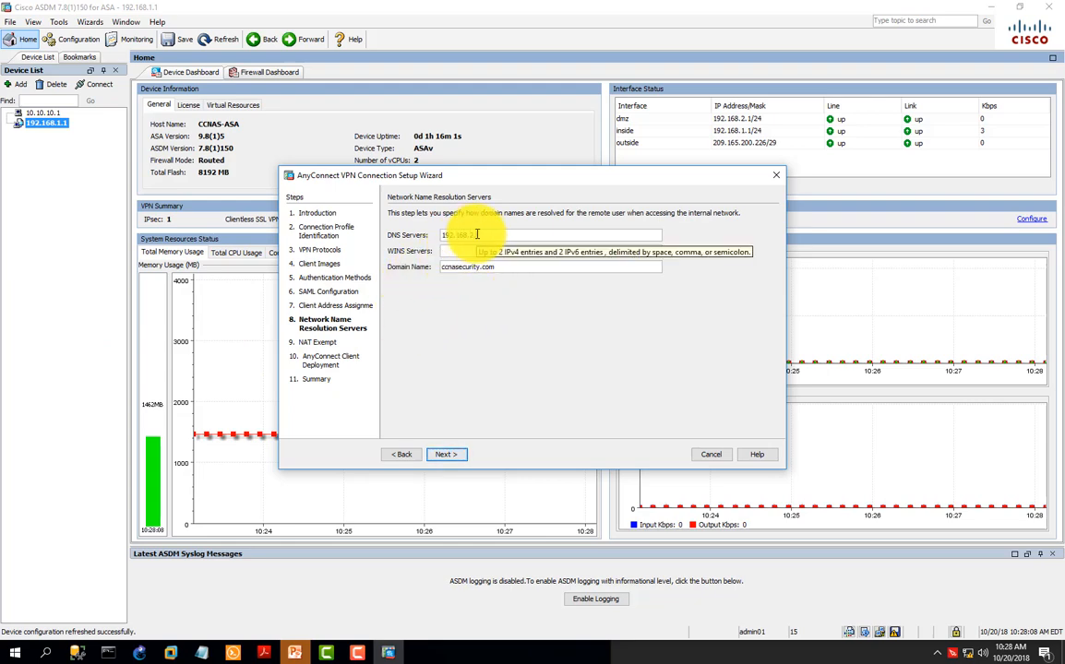
text(3)
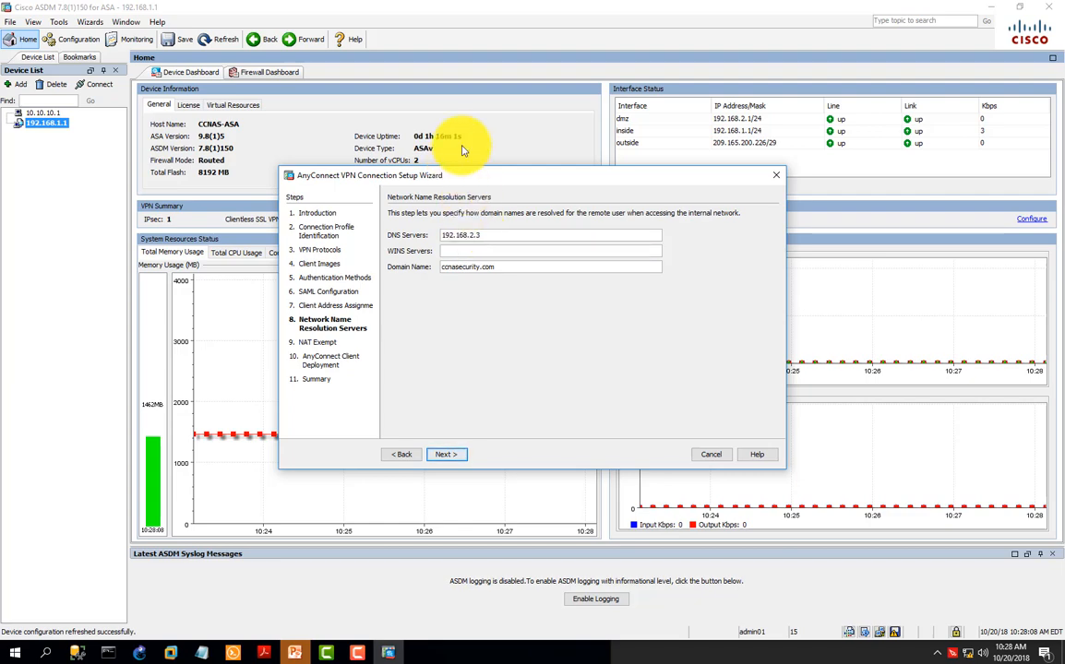
click(449, 455)
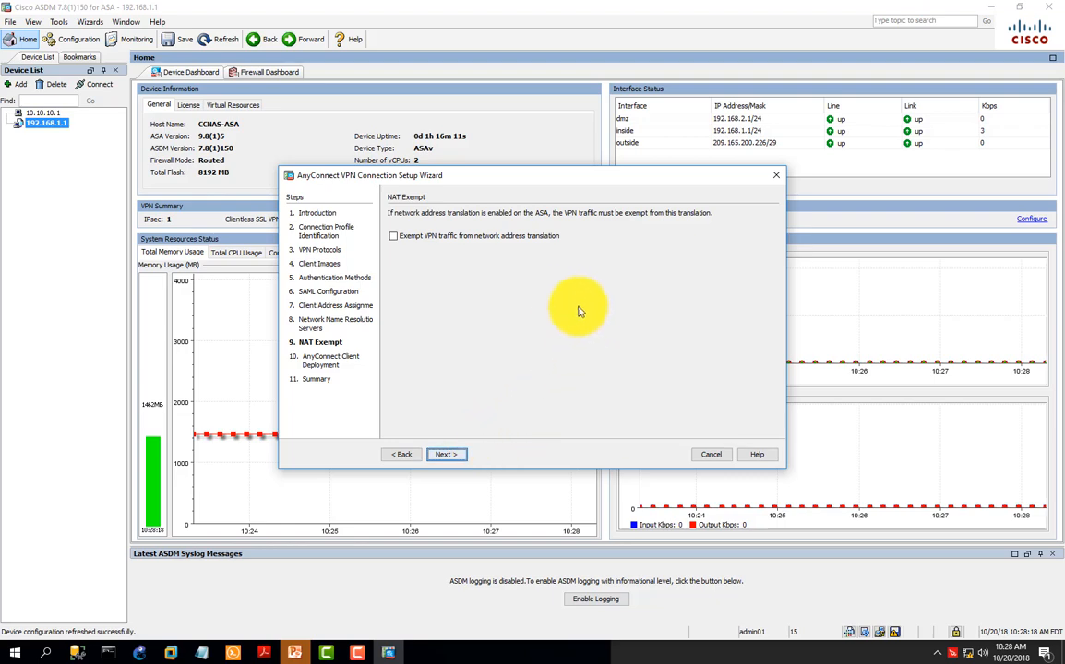
Step: Exempt VPN traffic from network address translation for the inside interface and any4 local network, and finish the wizard
click(393, 236)
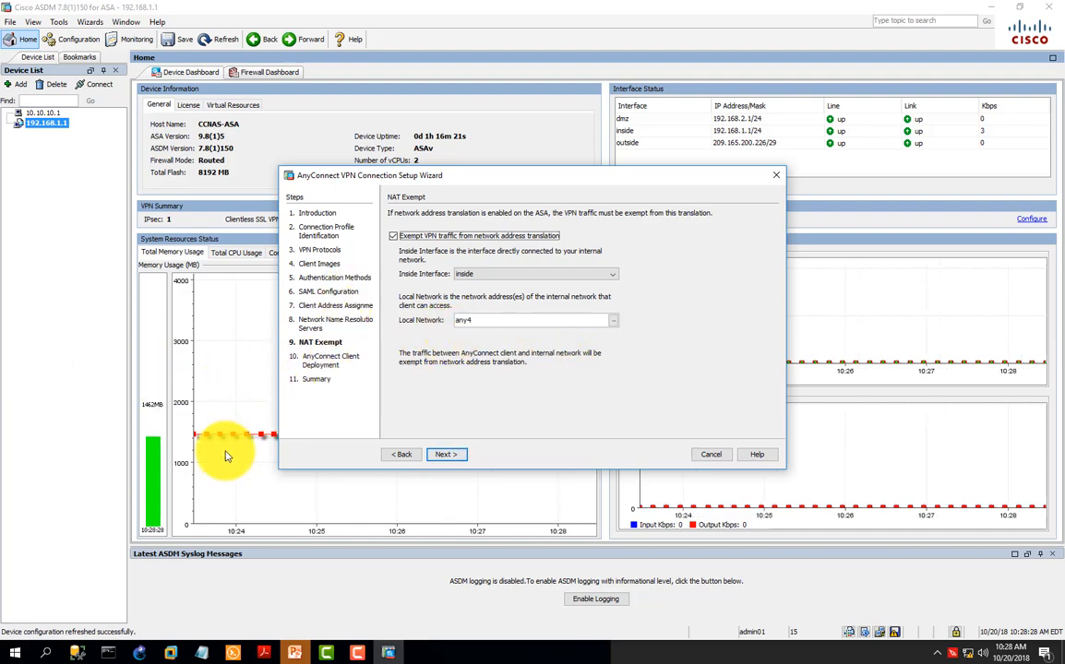
click(452, 455)
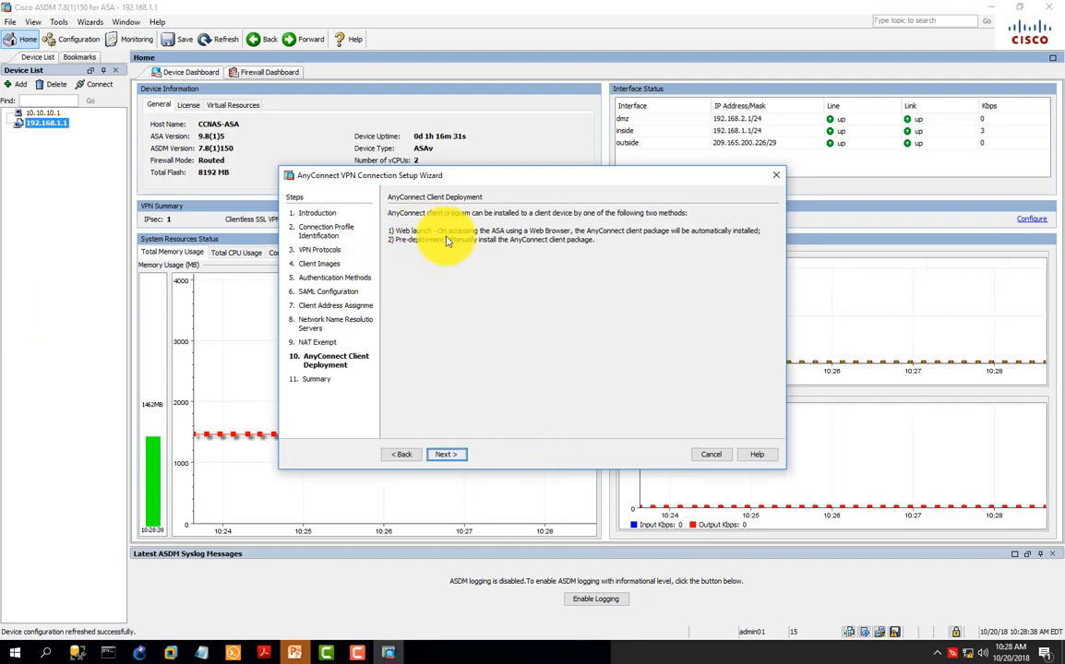
click(450, 455)
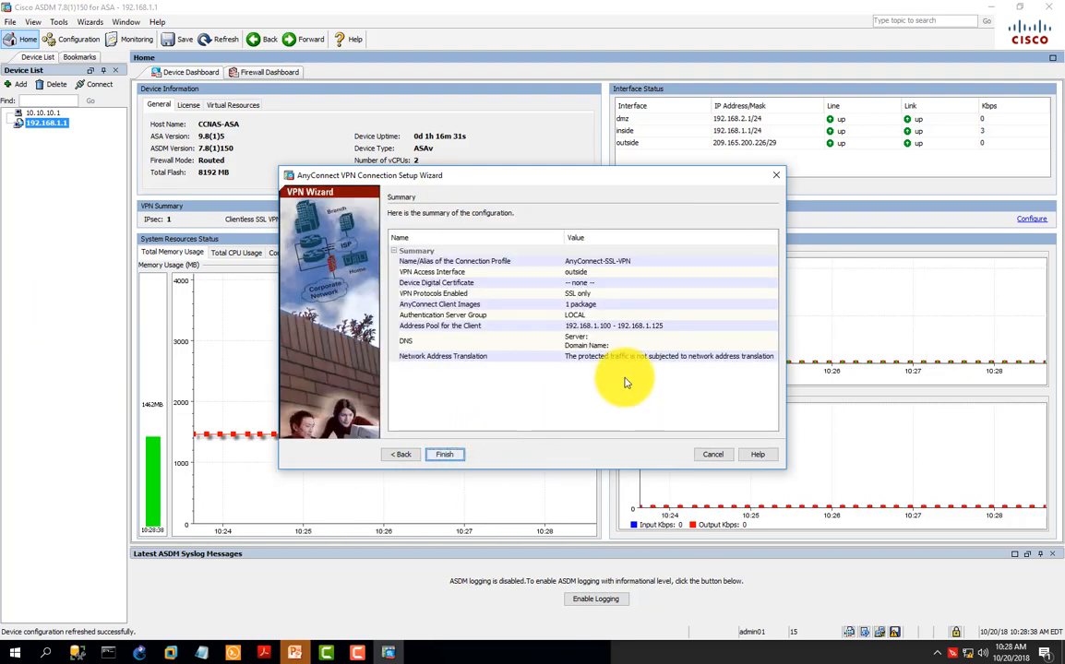
click(448, 452)
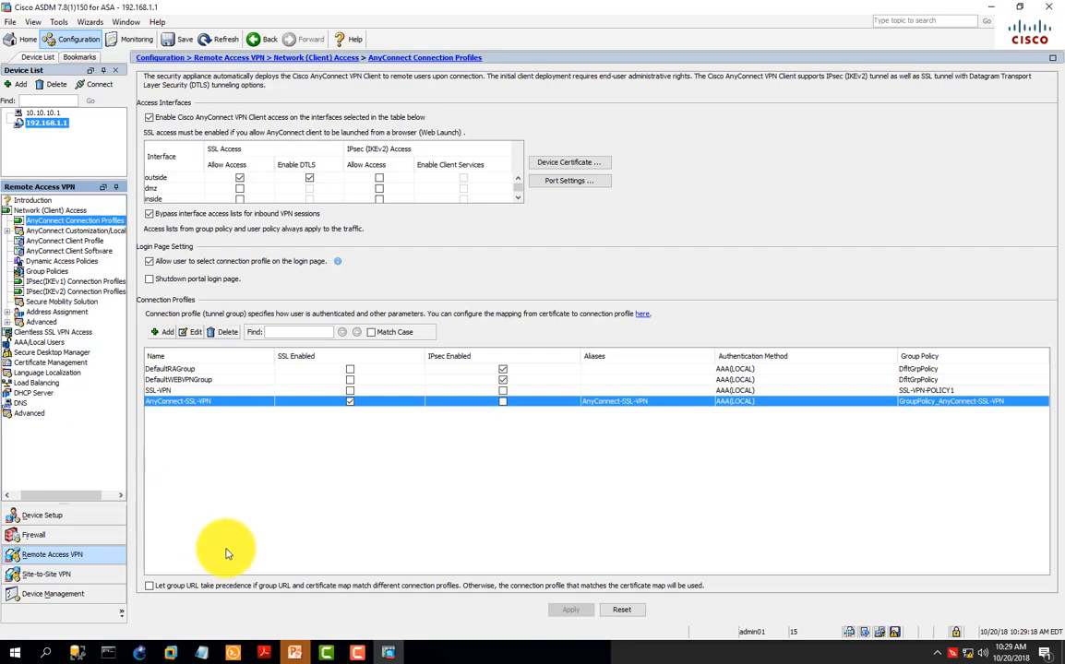
Step: Switch to the Windows 10 x64 virtual machine and close its Command Prompt window
mouse_move(169, 653)
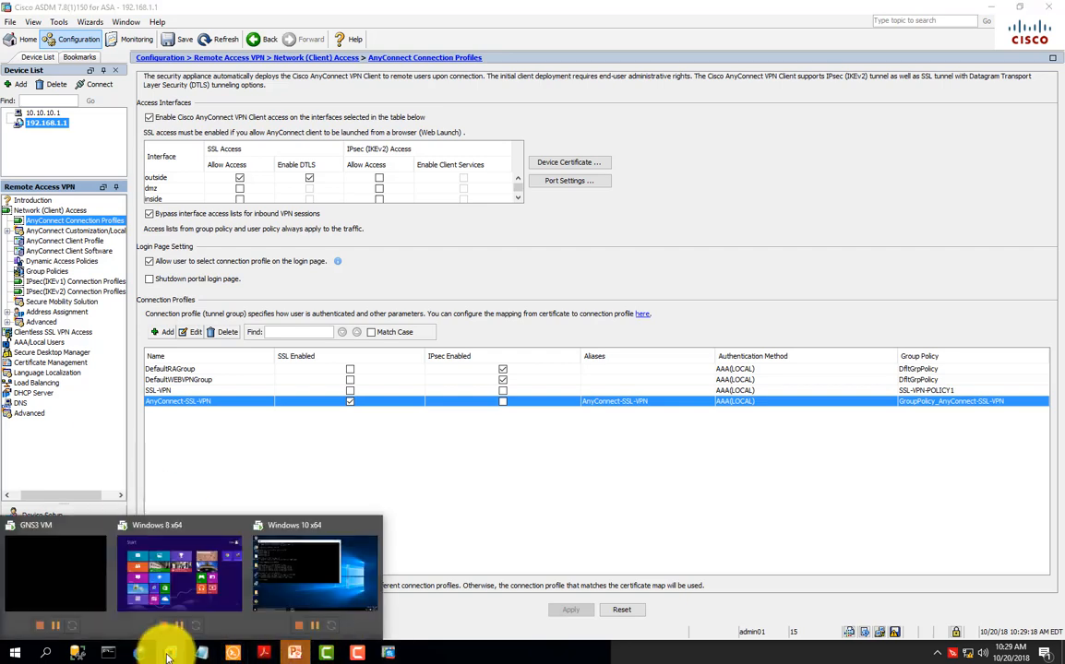
click(339, 576)
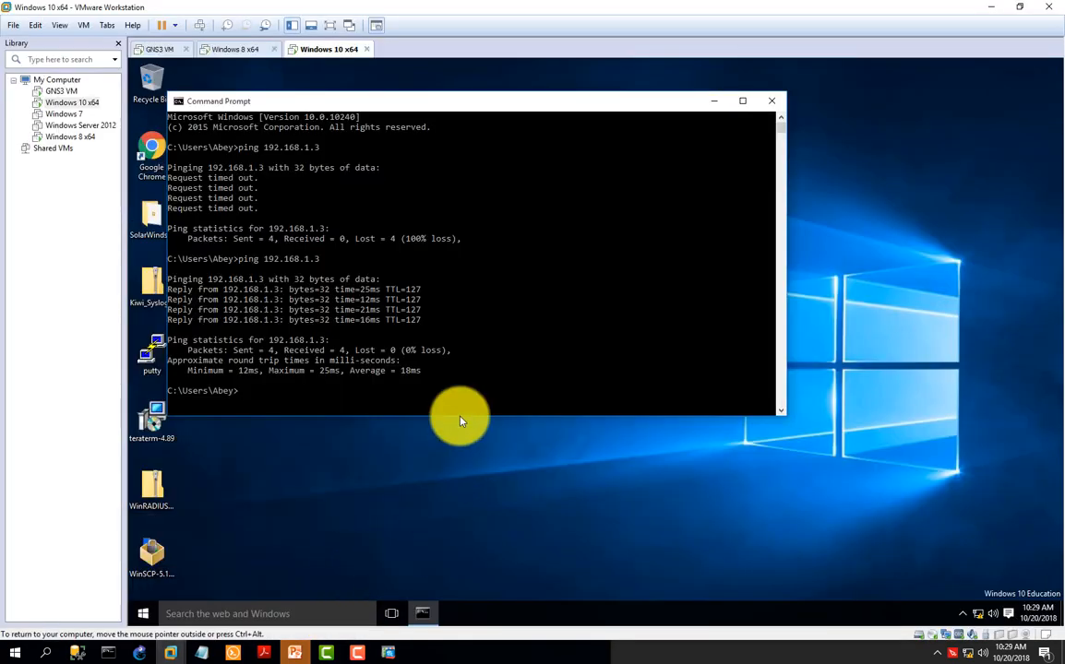
click(771, 101)
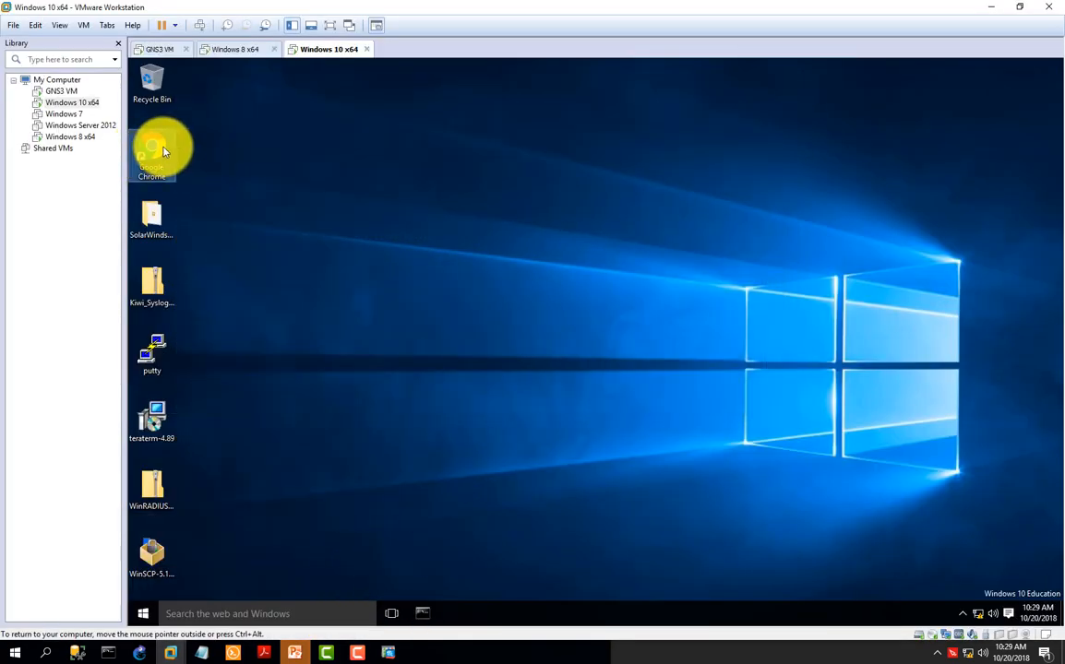
double_click(154, 147)
text(htt)
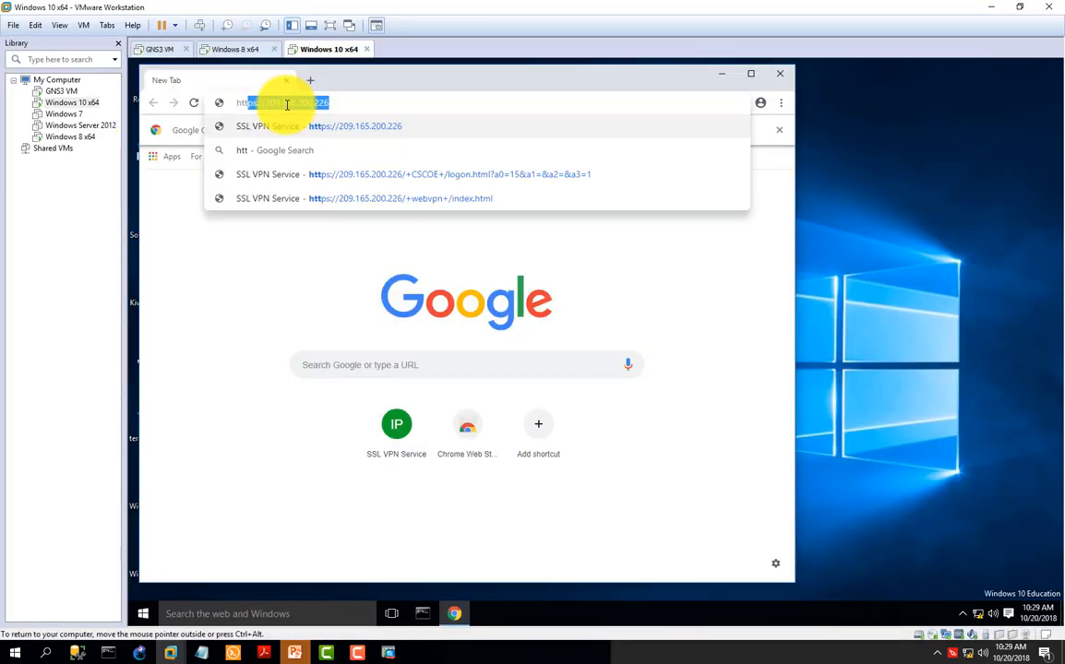
text(ps://209)
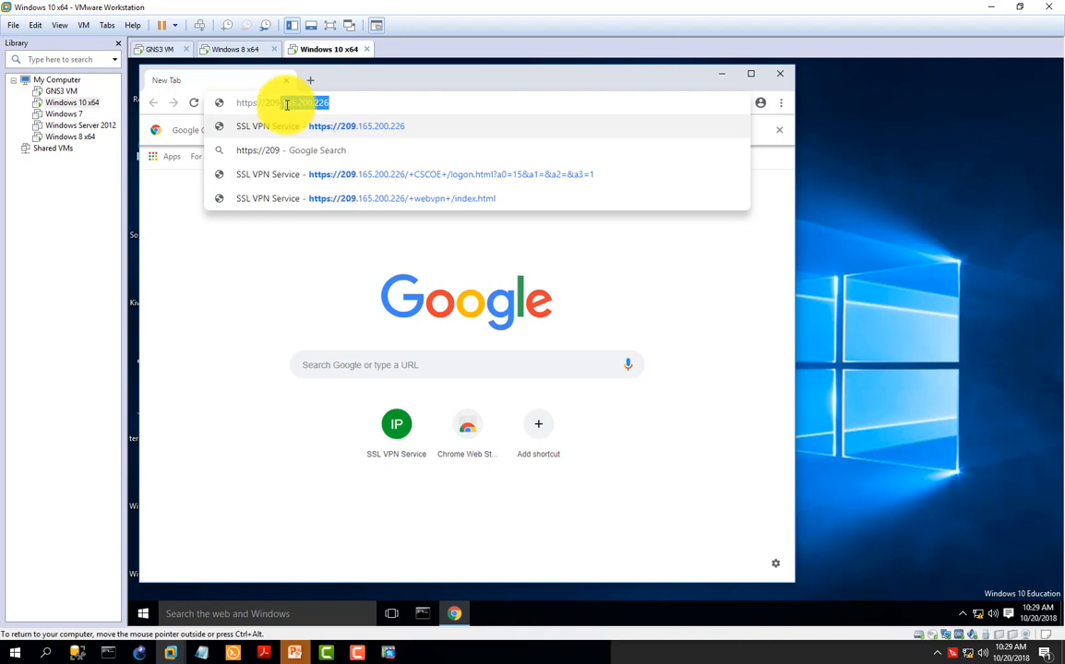
text(.165)
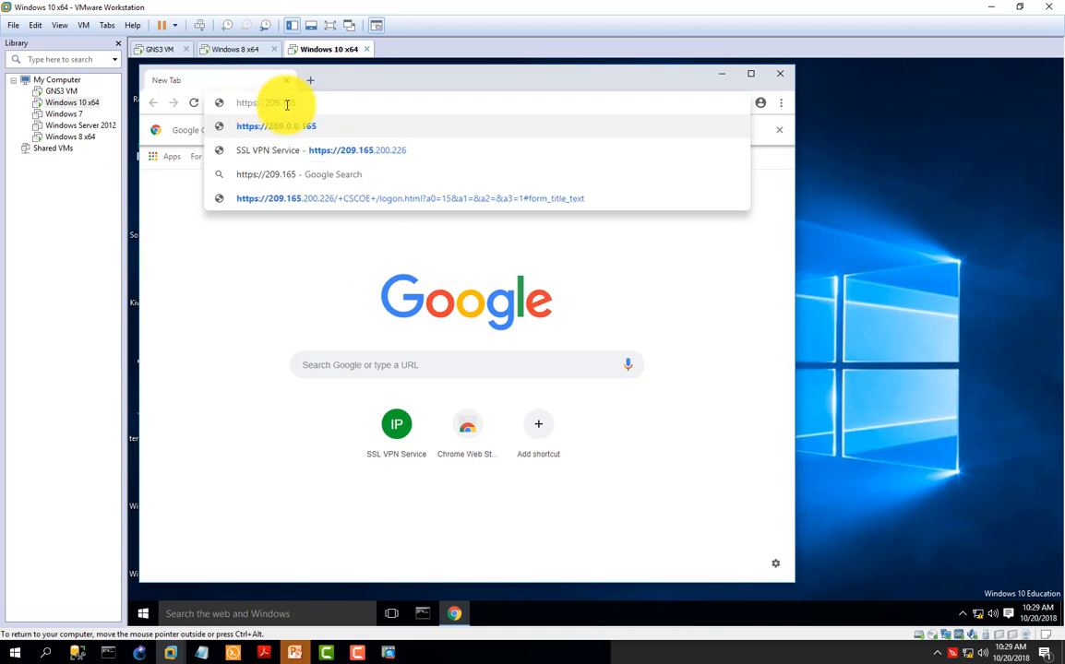
text(.200)
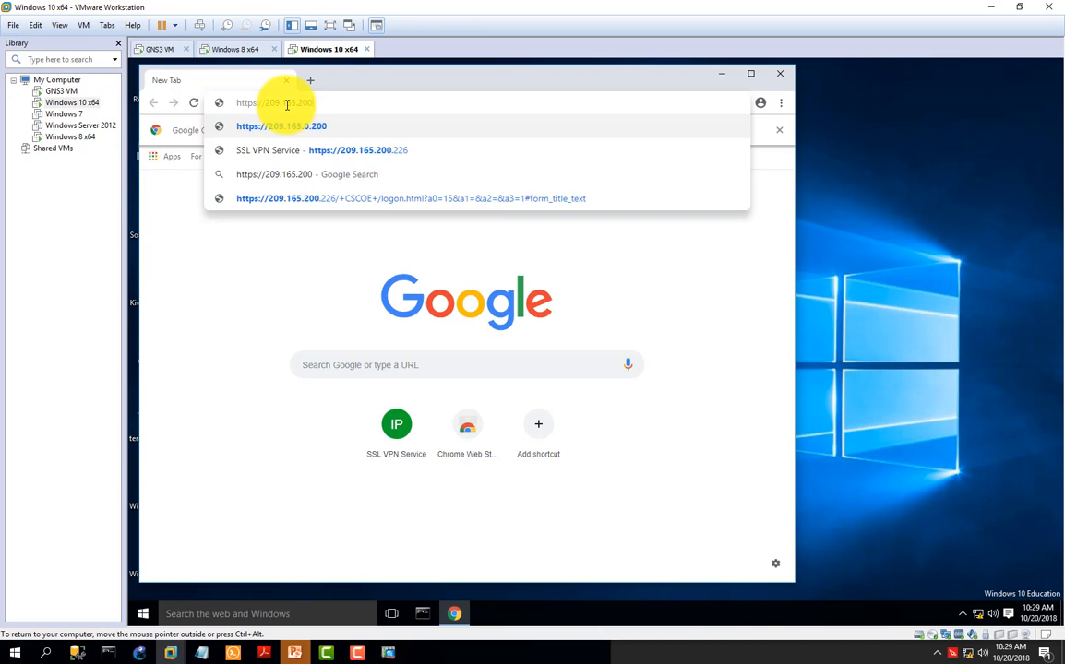
text(.226)
key(Return)
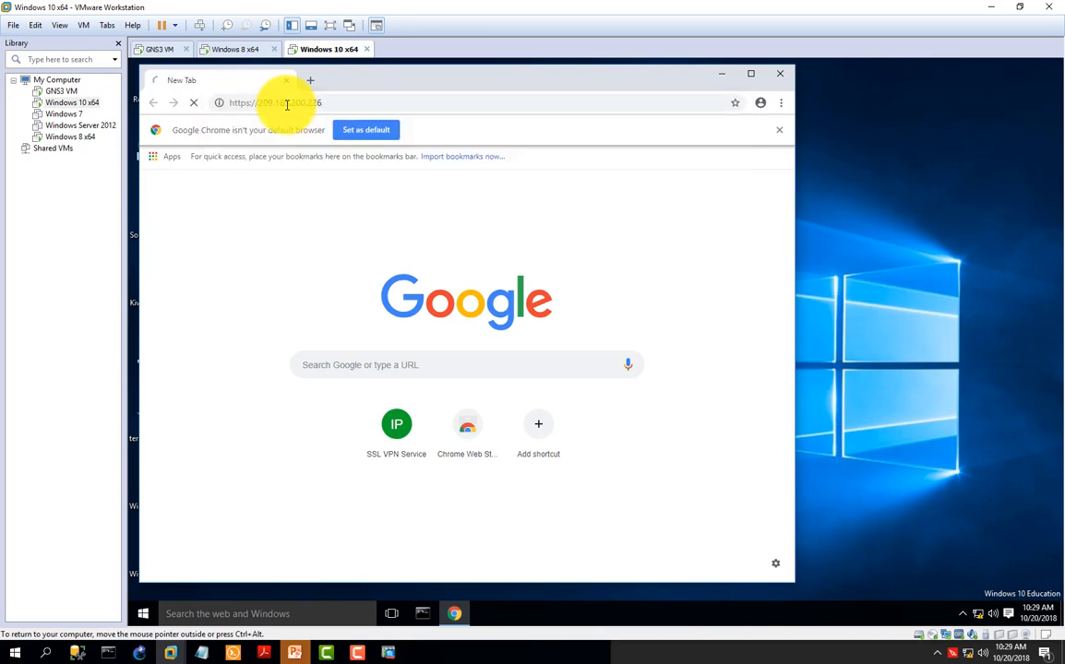
click(292, 454)
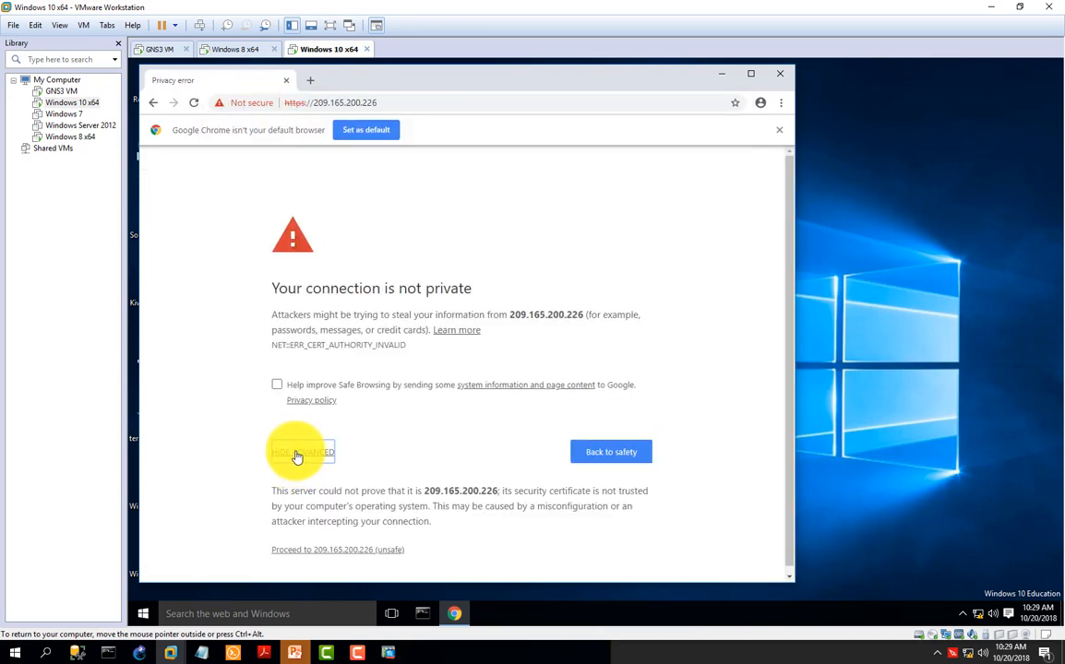
click(304, 550)
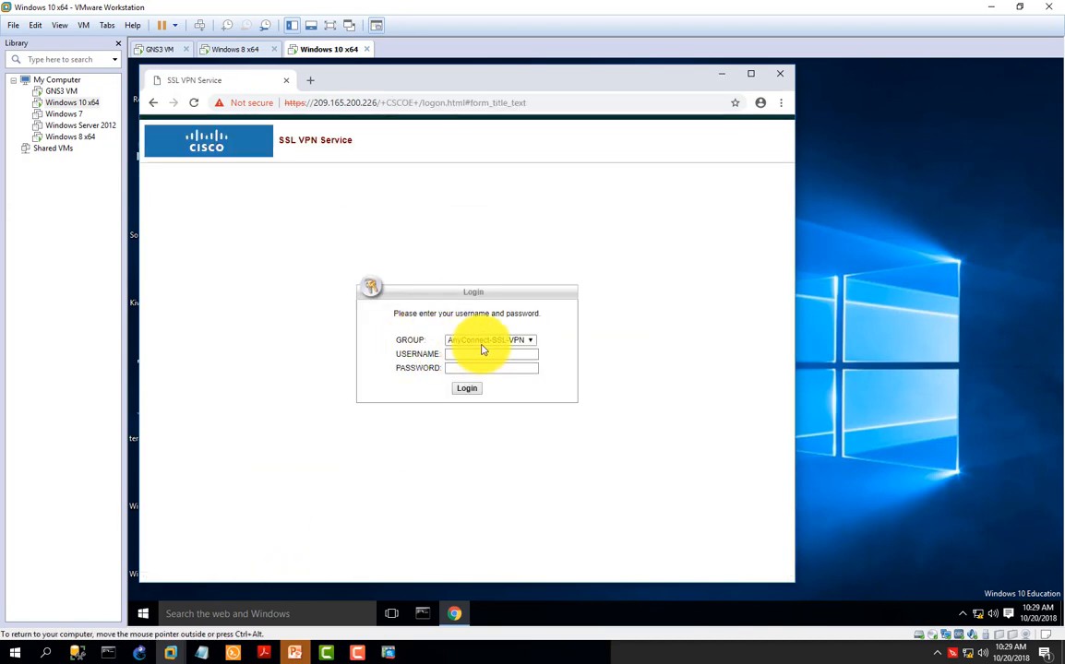
Step: Try to log in to the AnyConnect-SSL-VPN group as REMOTE-USER with the account password
click(530, 340)
click(532, 343)
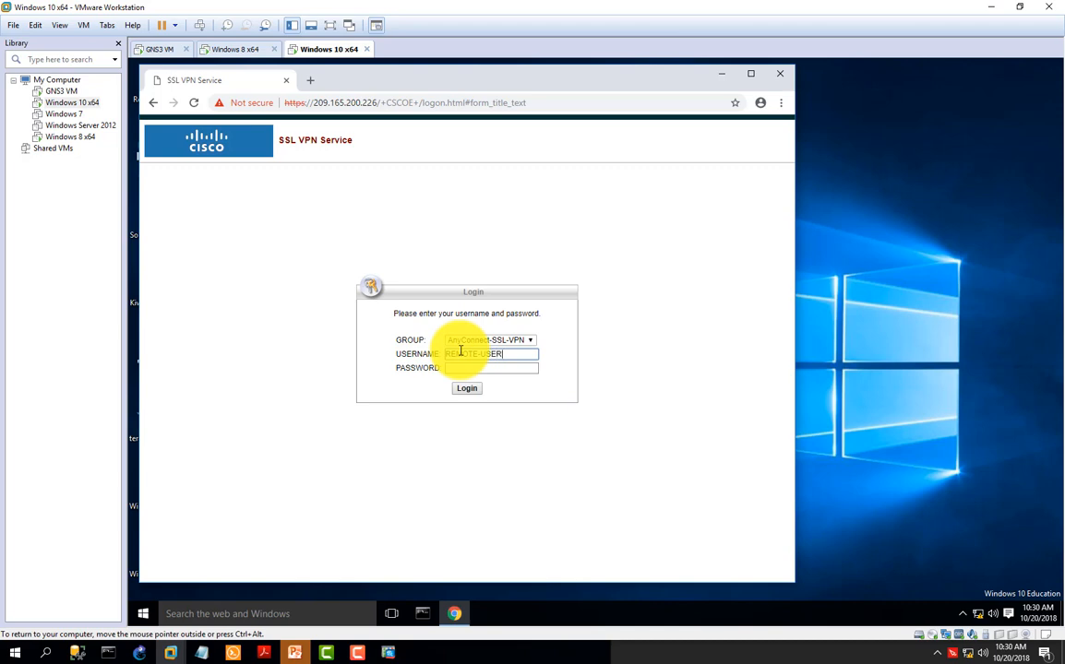
click(491, 368)
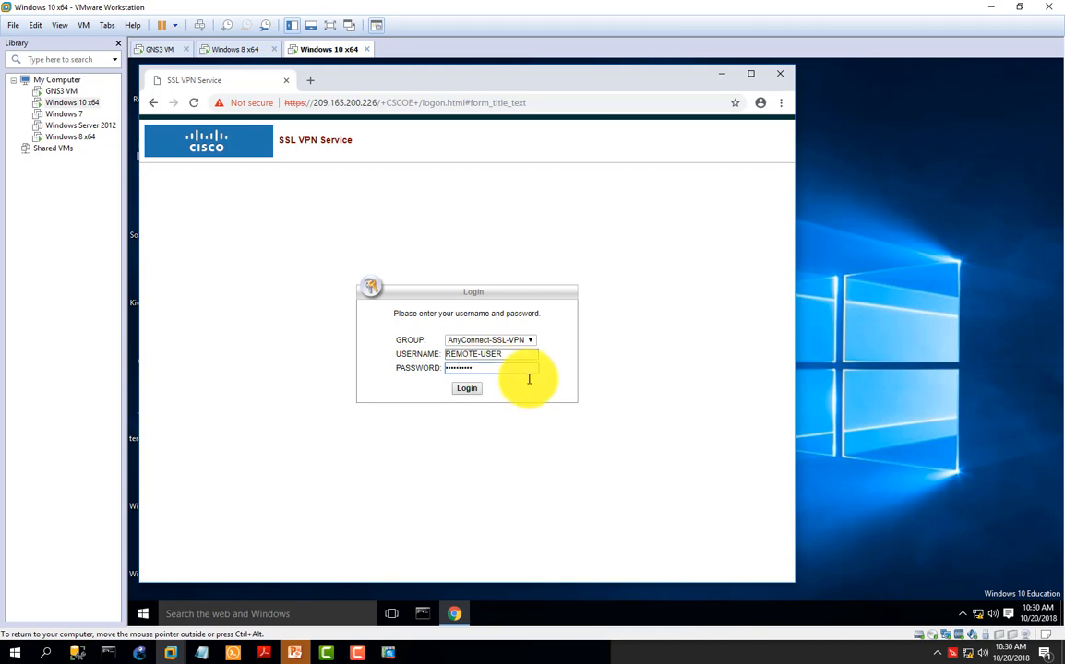
click(467, 390)
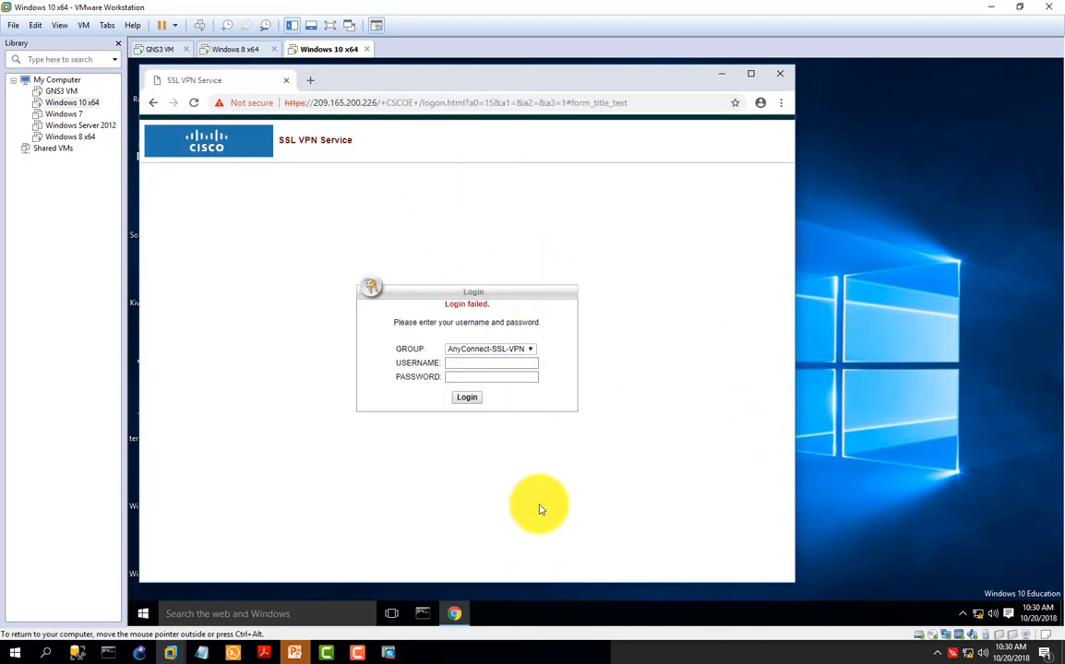
Step: Switch back to ASDM and open the Local Users list of the remote access VPN configuration
click(297, 651)
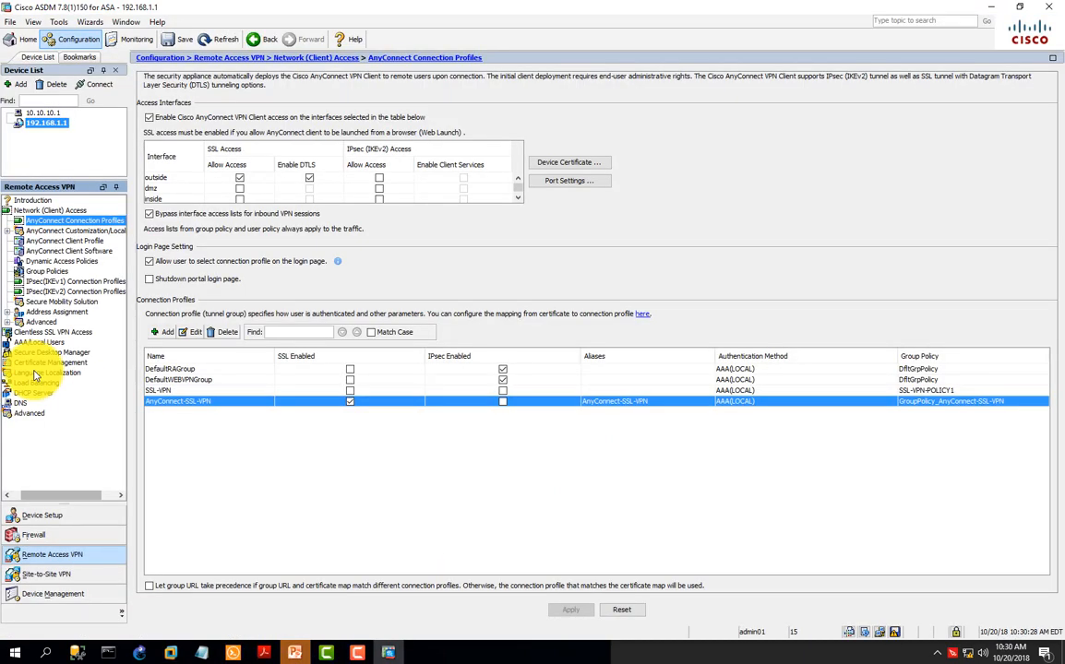
click(32, 343)
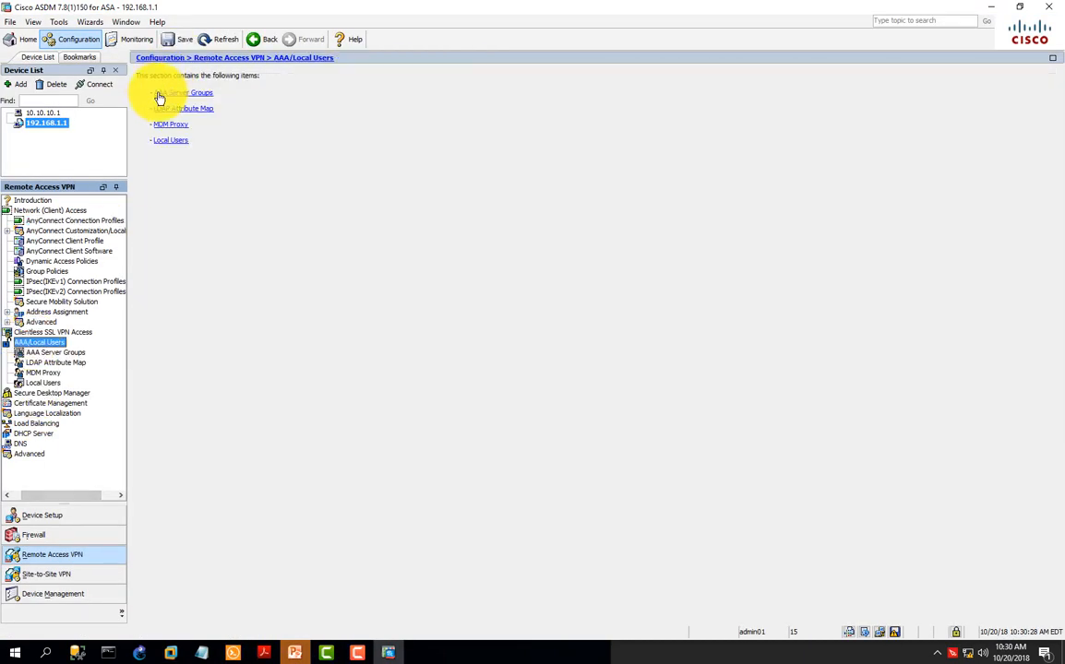
click(172, 148)
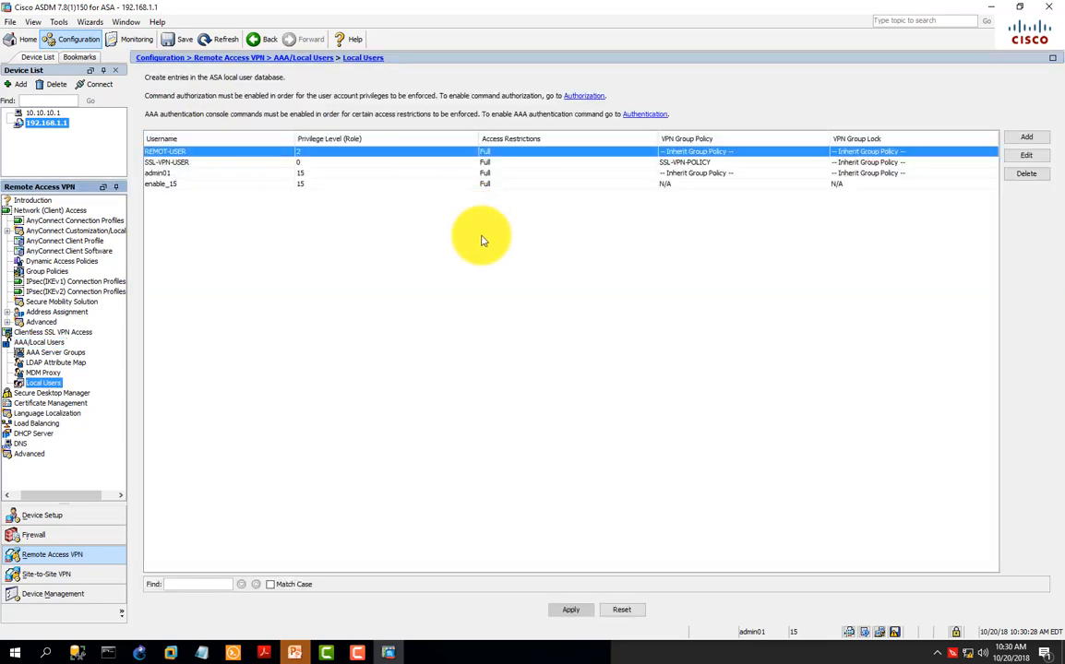
click(170, 163)
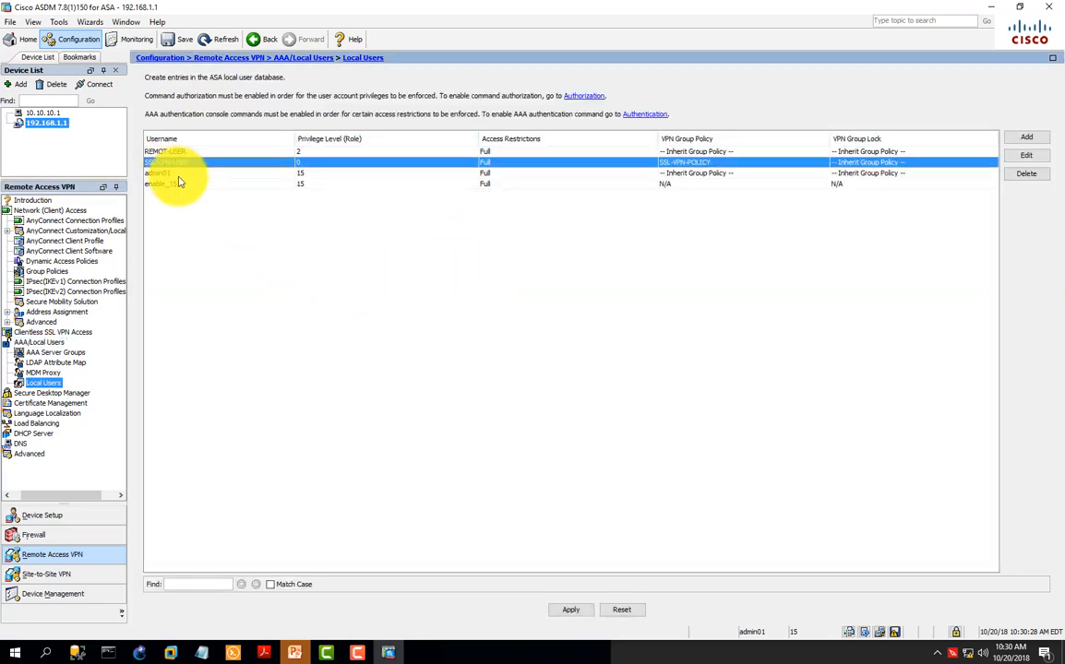
Step: Enter and confirm a new password for the REMOT-USER account, apply the change, and recheck the account's identity settings
click(277, 152)
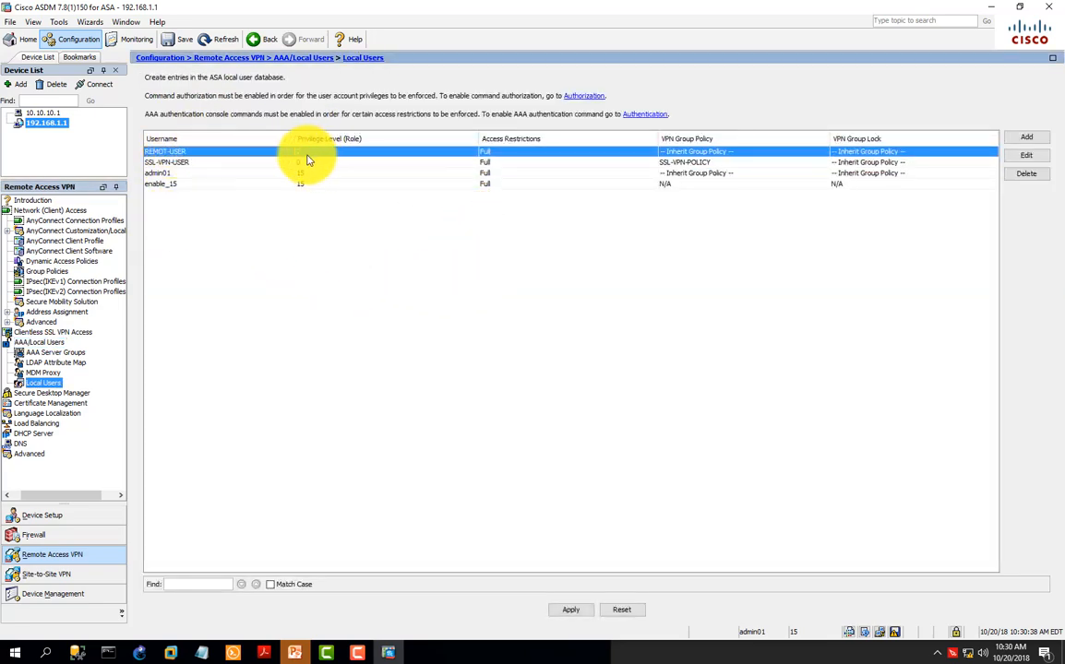
click(1027, 159)
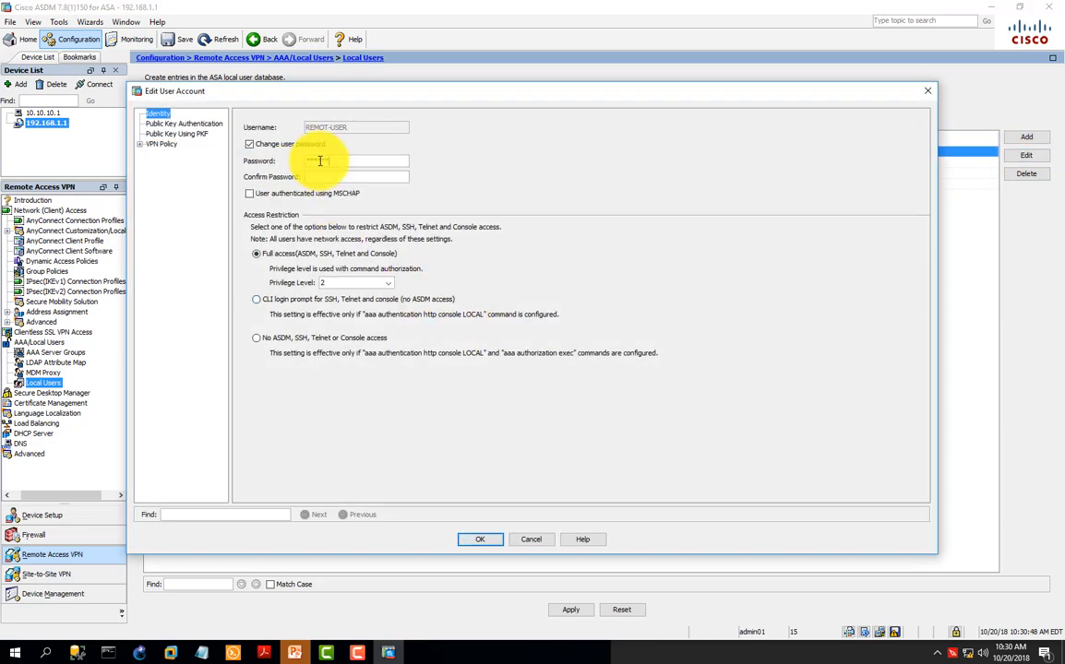
click(322, 175)
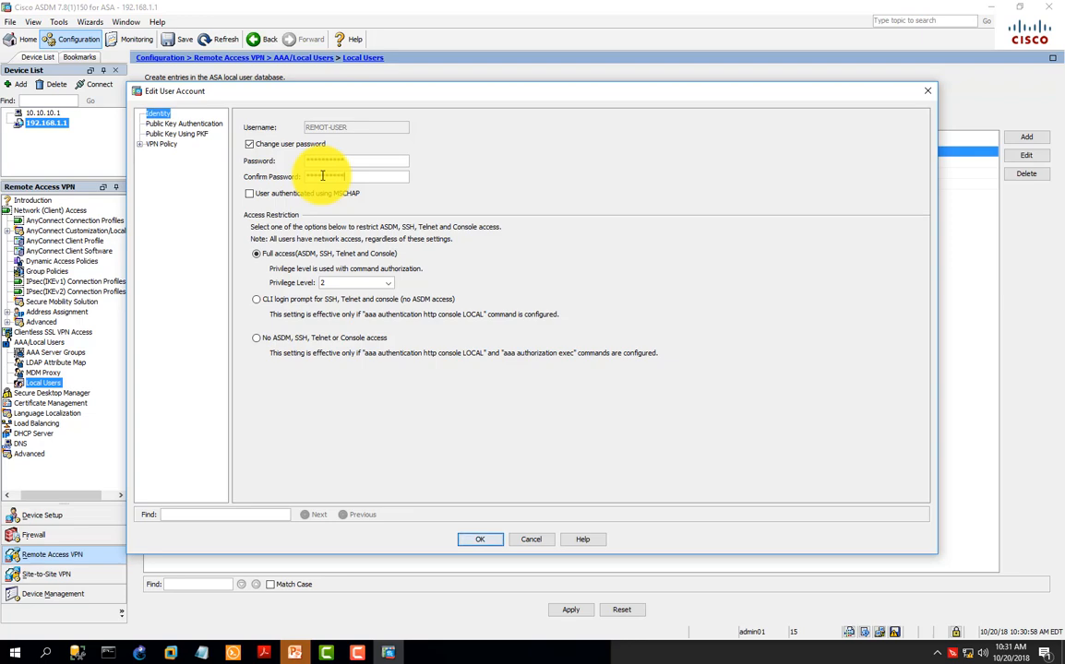
click(480, 539)
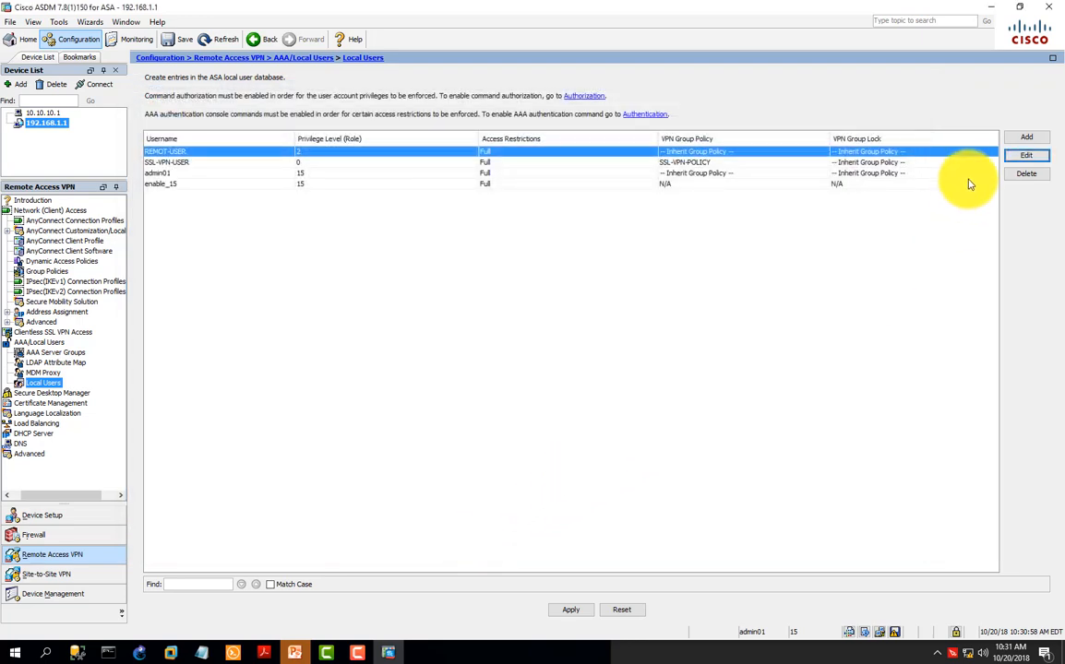
click(568, 611)
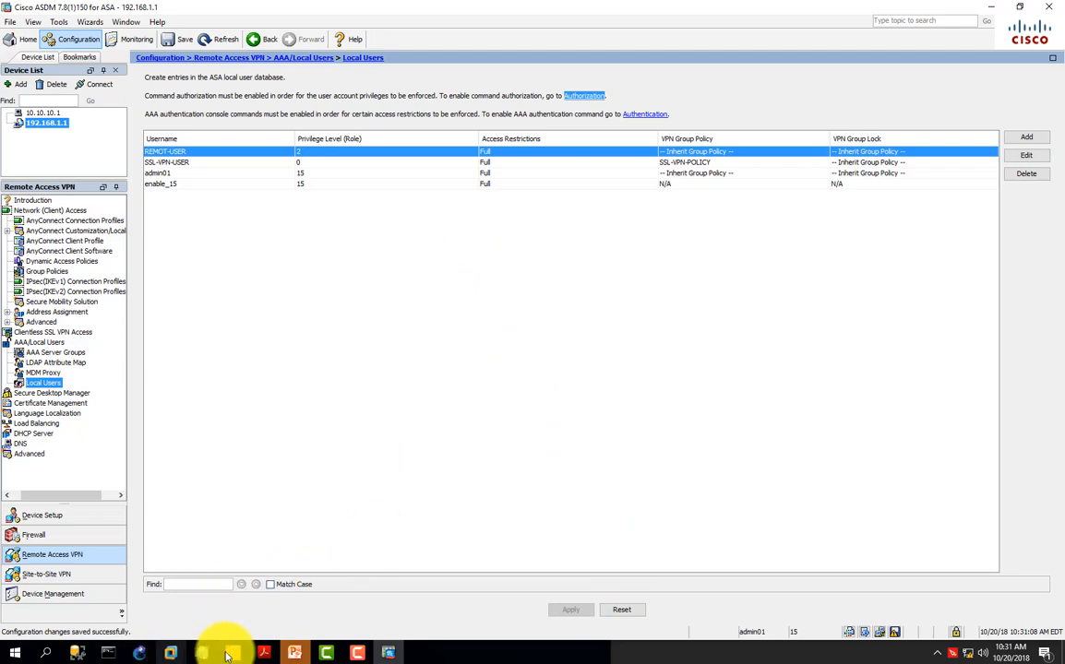
click(1027, 157)
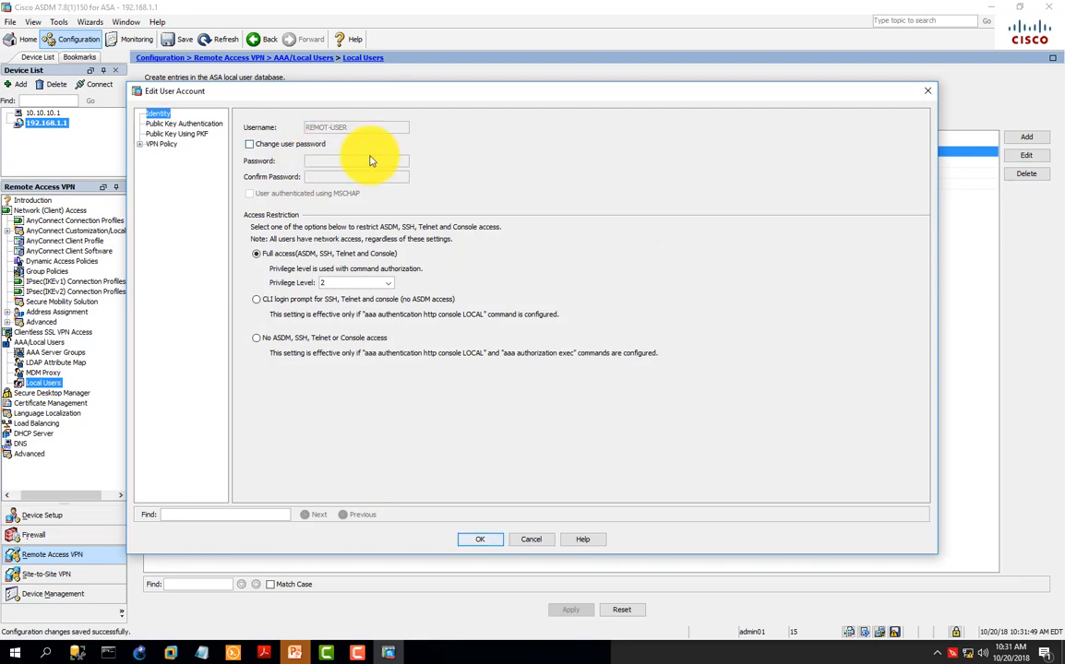
click(552, 540)
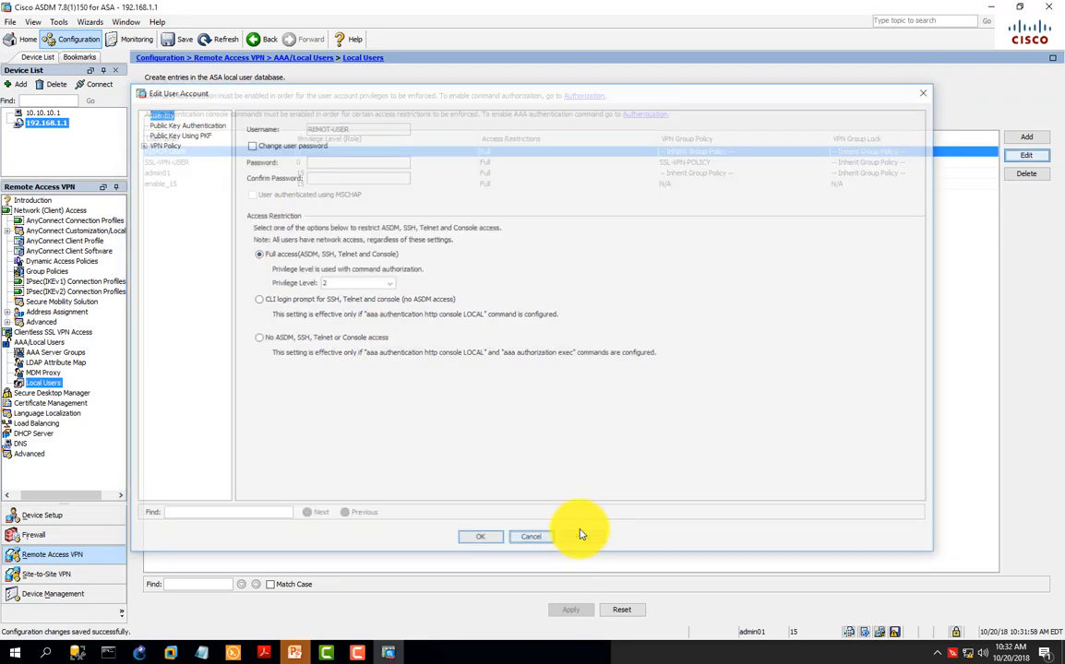
Step: Return to the Windows 10 virtual machine and log in to AnyConnect-SSL-VPN as REMOT-USER with the account password
click(388, 652)
click(468, 363)
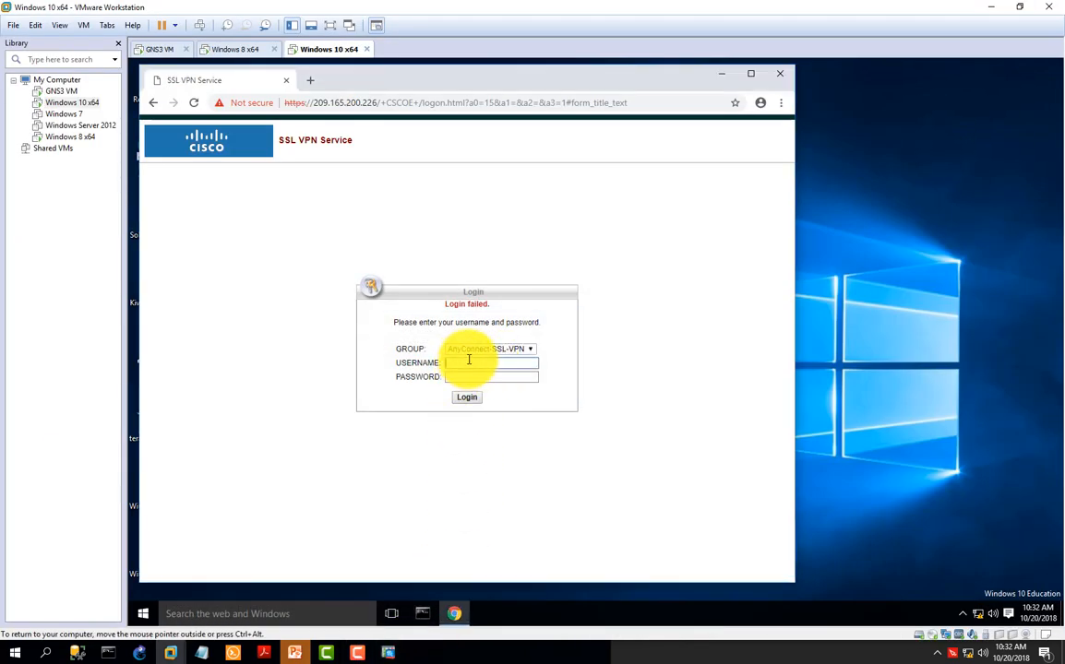
text(REMOT-USER)
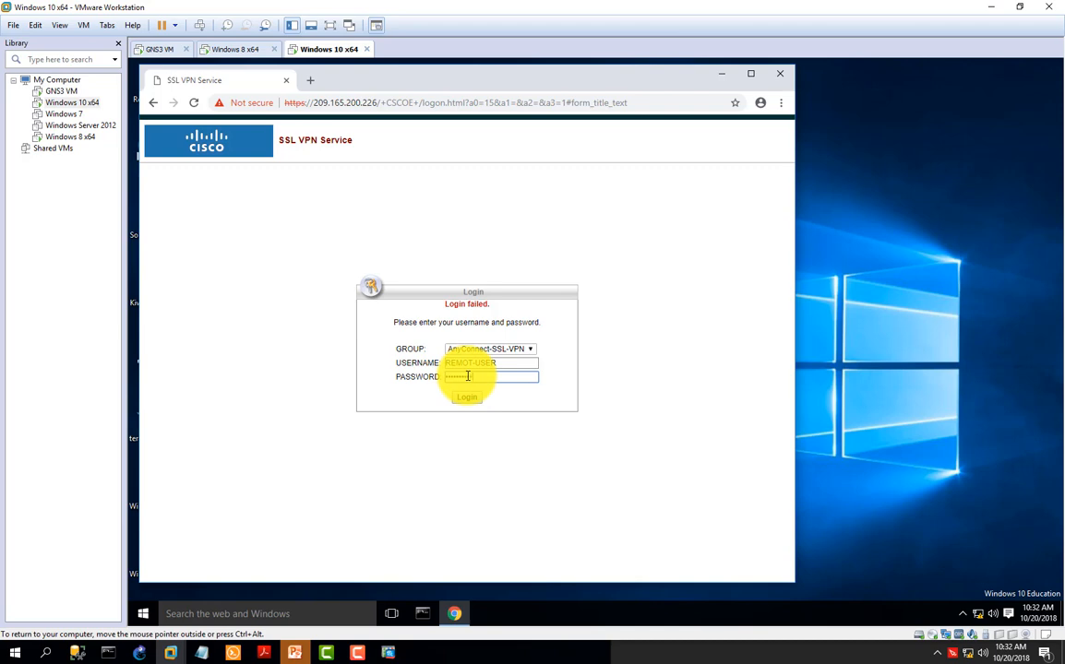
click(471, 398)
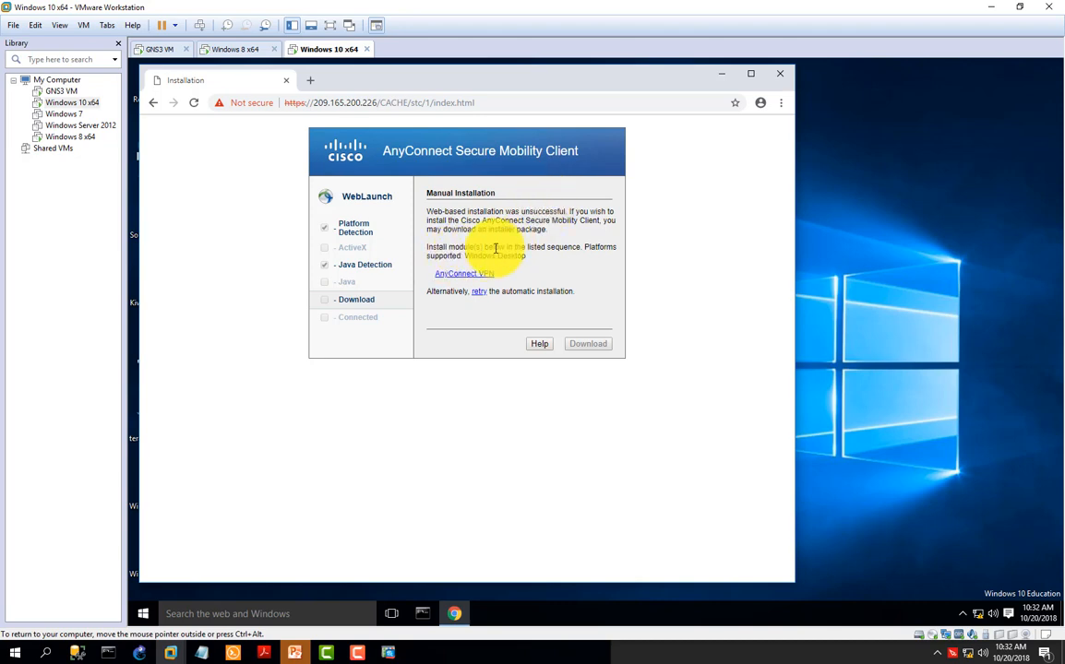
Step: Download the AnyConnect VPN installer from the Manual Installation page and show the file in its folder
click(459, 277)
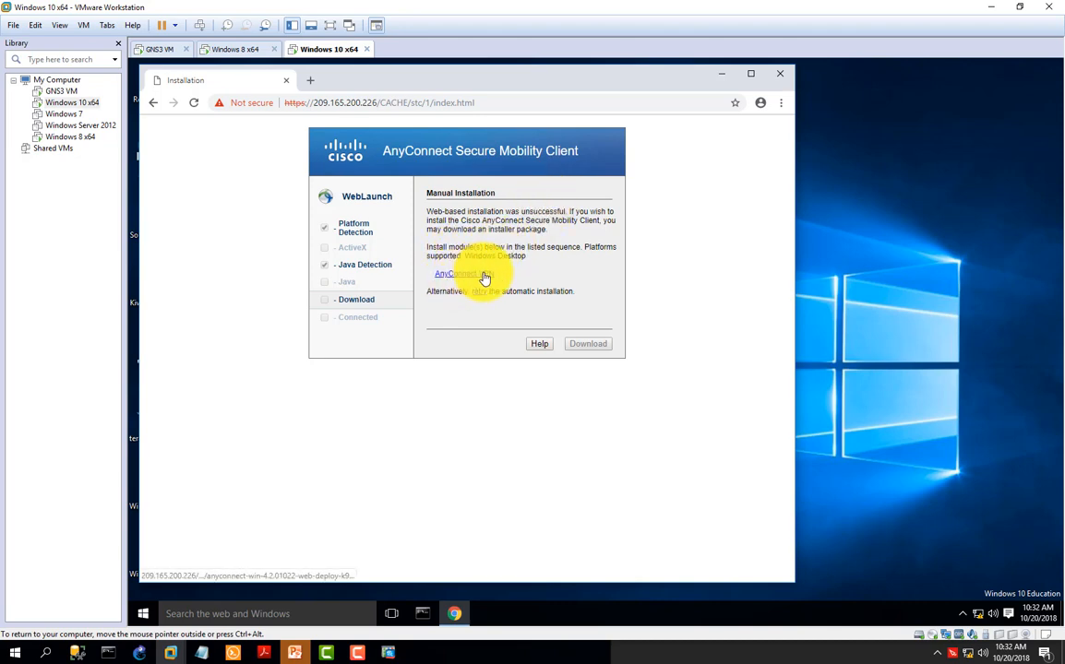
click(363, 566)
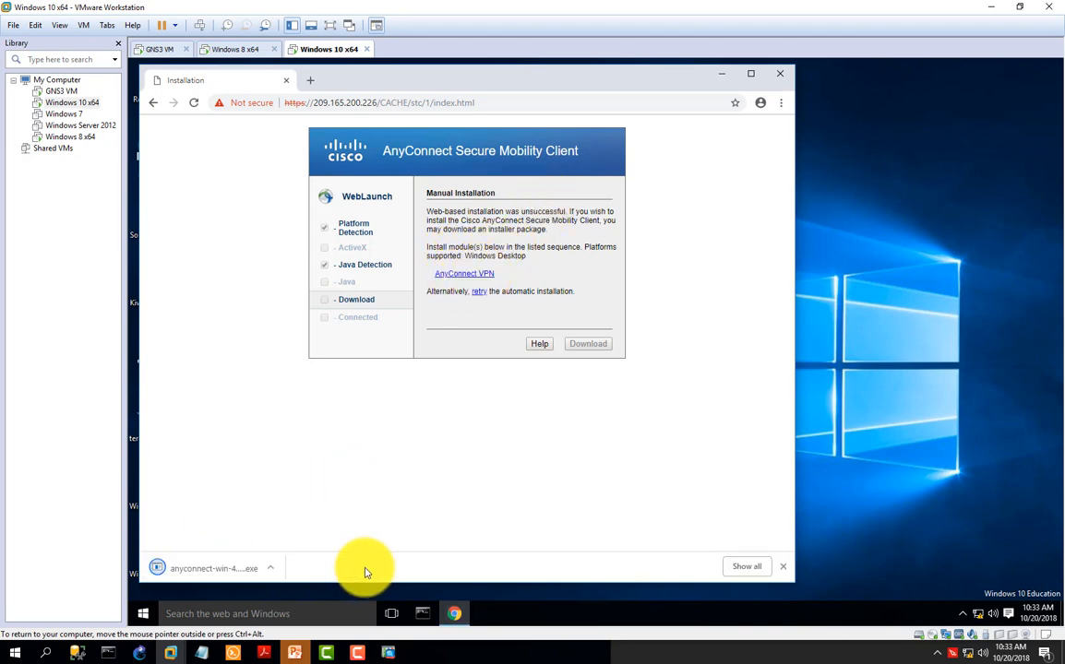
click(270, 569)
click(314, 524)
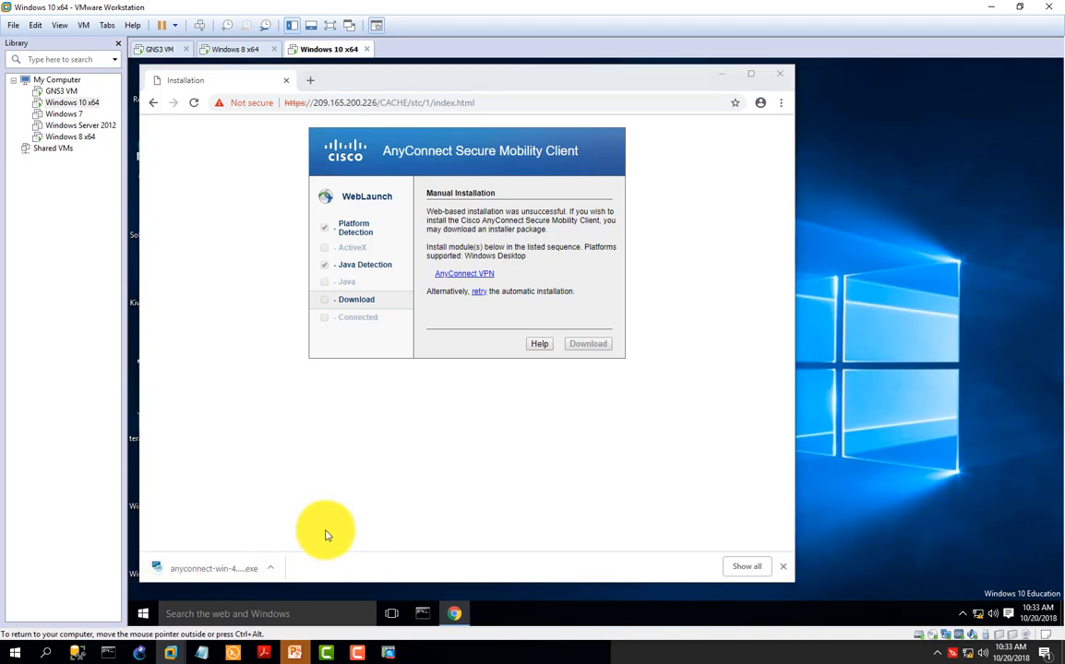
Step: Run anyconnect-win-4.2.01022-web-deploy-k9, accept the license agreement, and install the client, allowing it to make changes to the PC
double_click(416, 230)
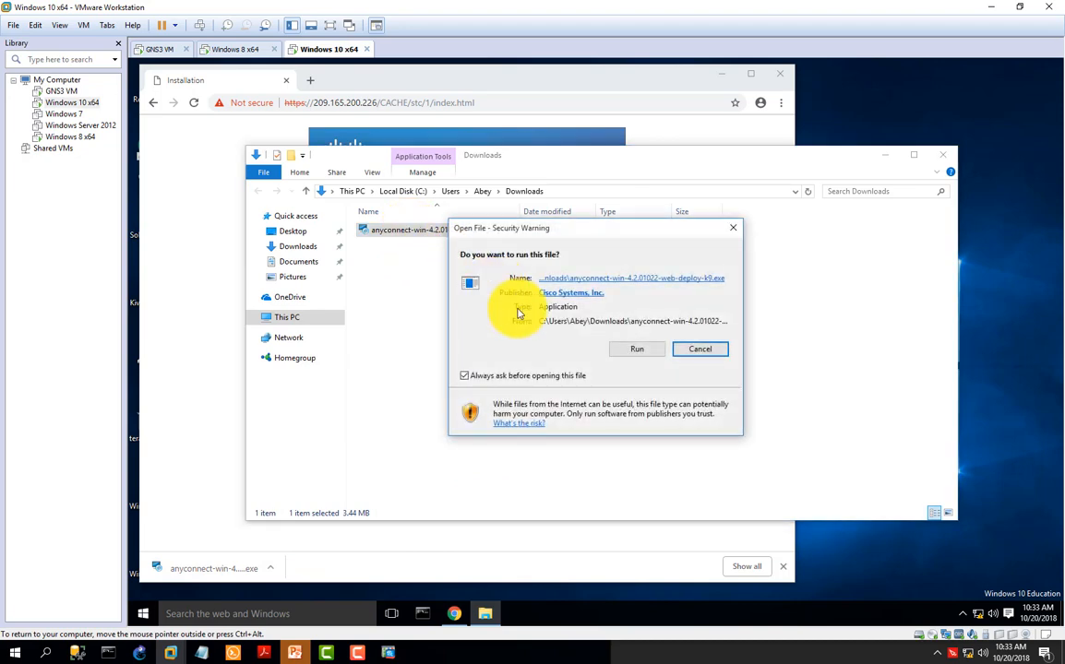
click(633, 351)
click(464, 386)
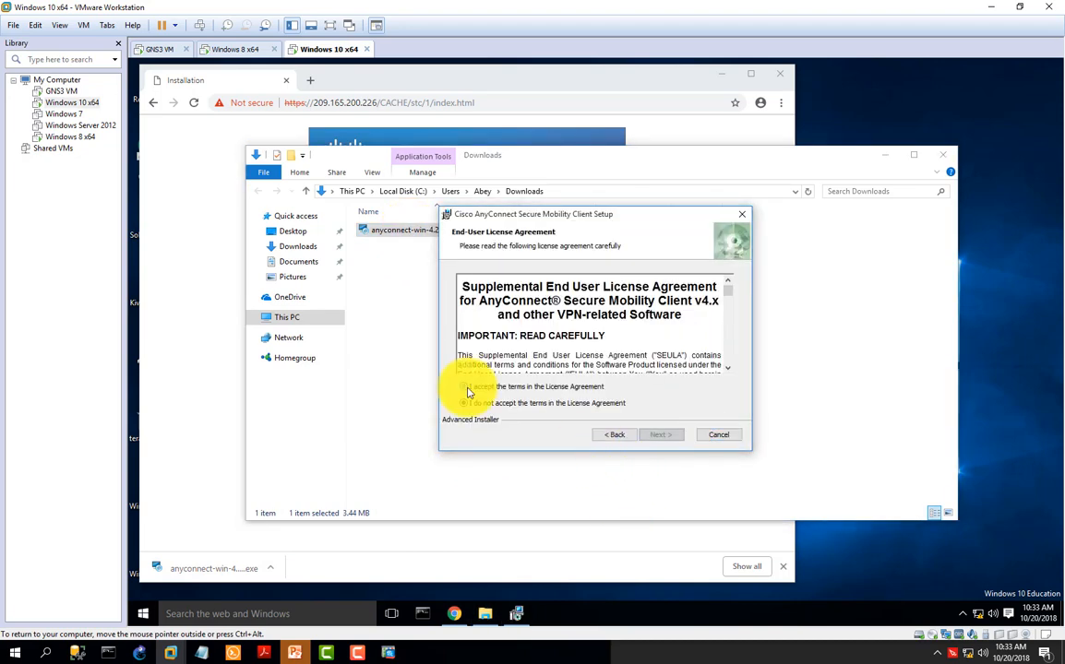
click(662, 435)
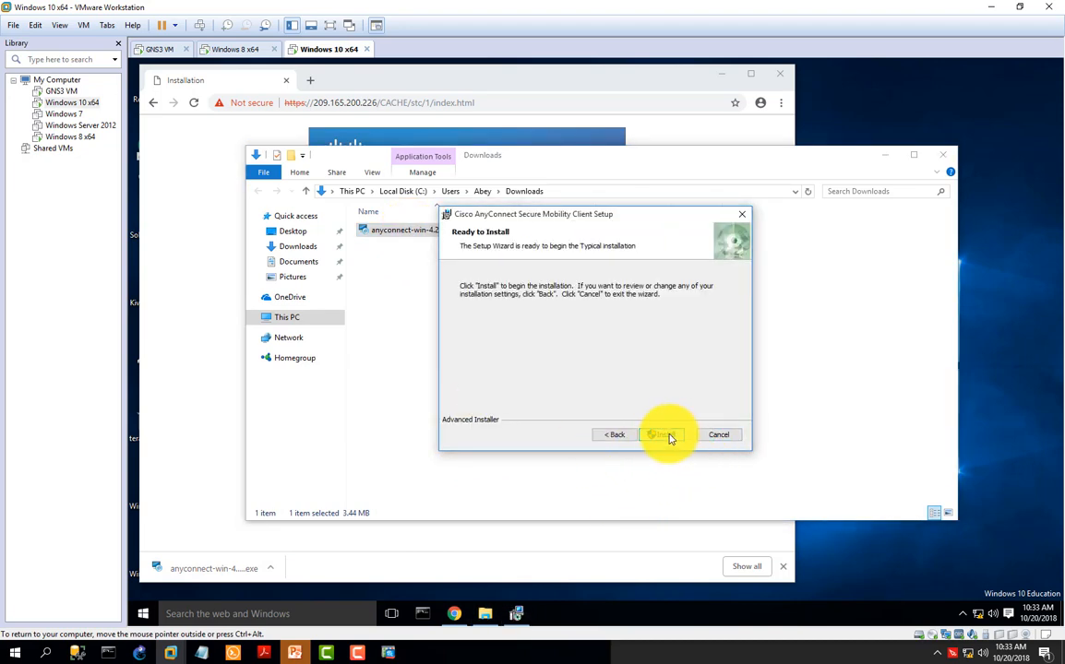
click(676, 435)
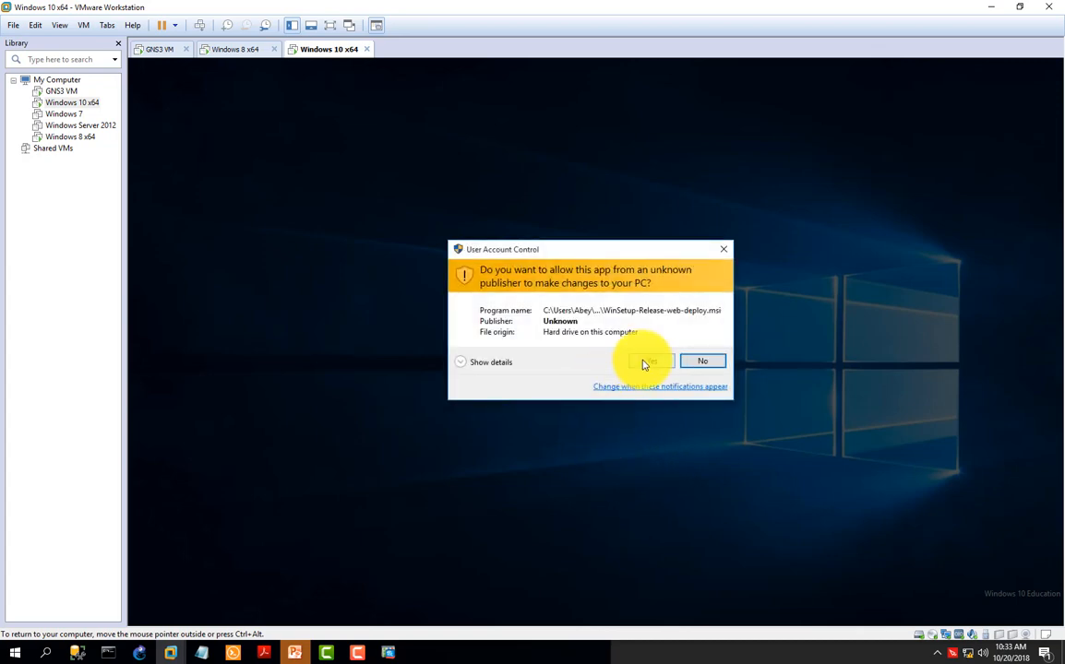
click(657, 359)
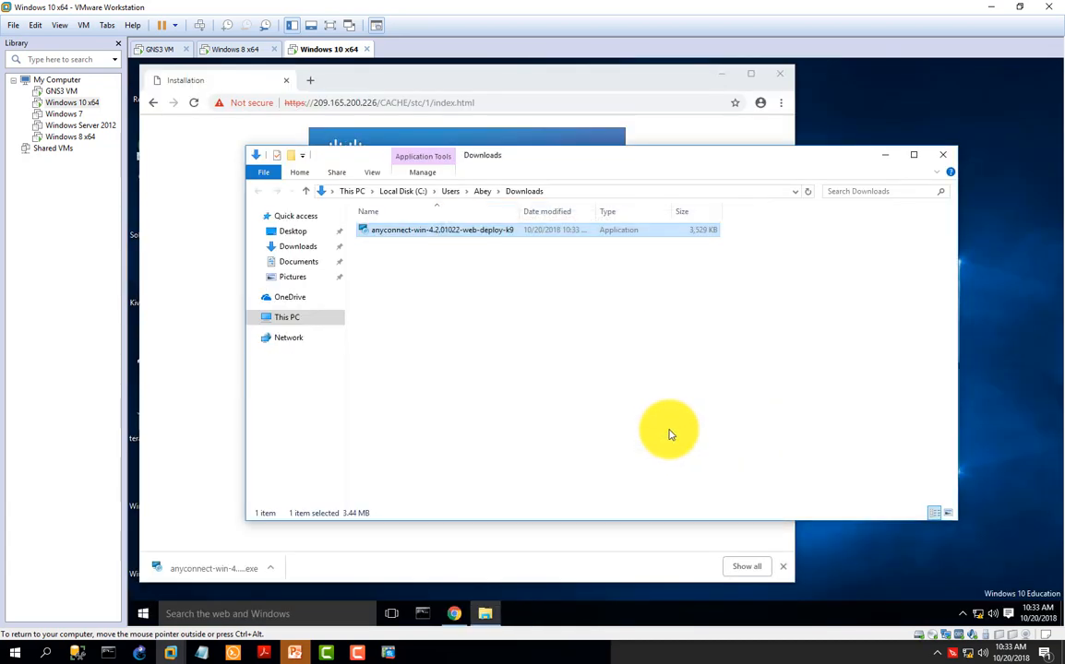
Step: Open the AnyConnect client, connect to 209.165.200.226 with untrusted servers allowed, and log in as REMOT-USER with the account password
click(946, 157)
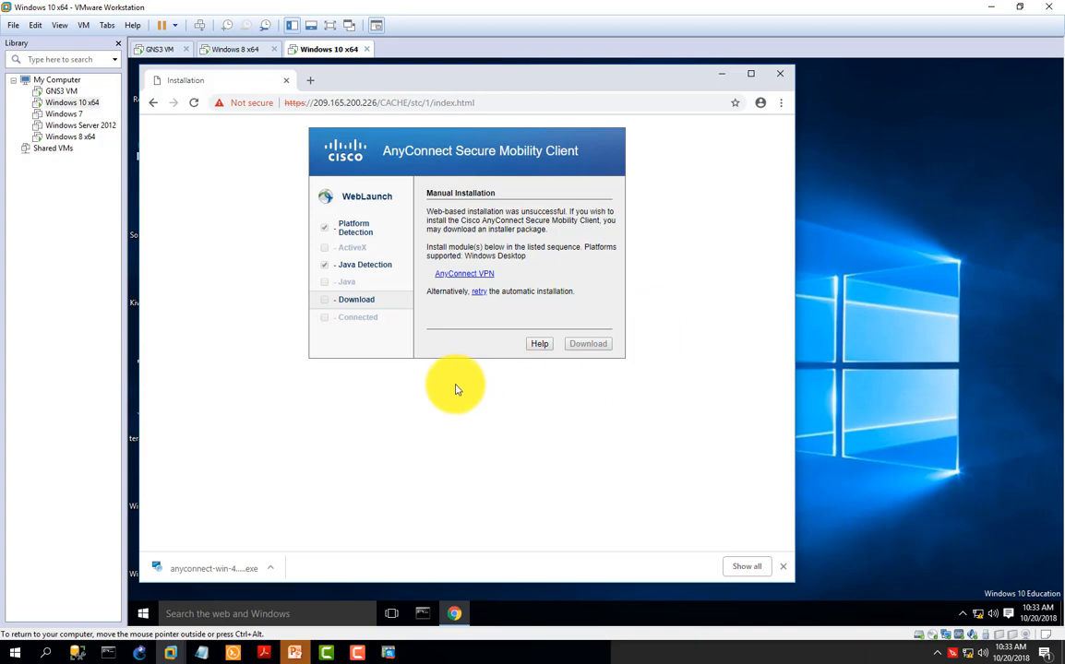
click(143, 615)
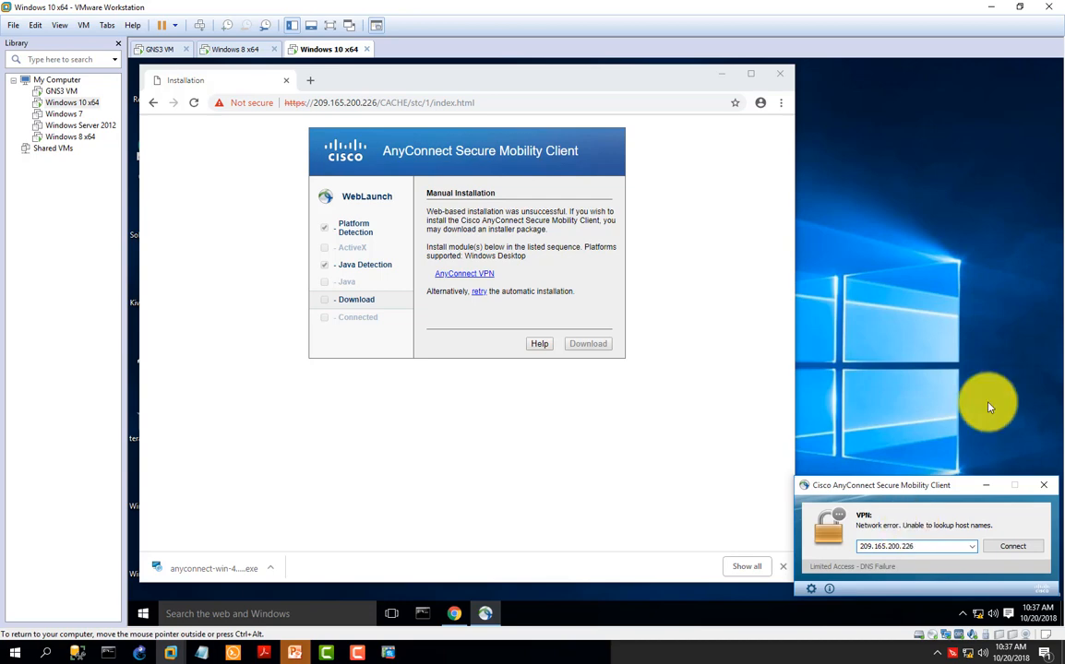
click(1022, 547)
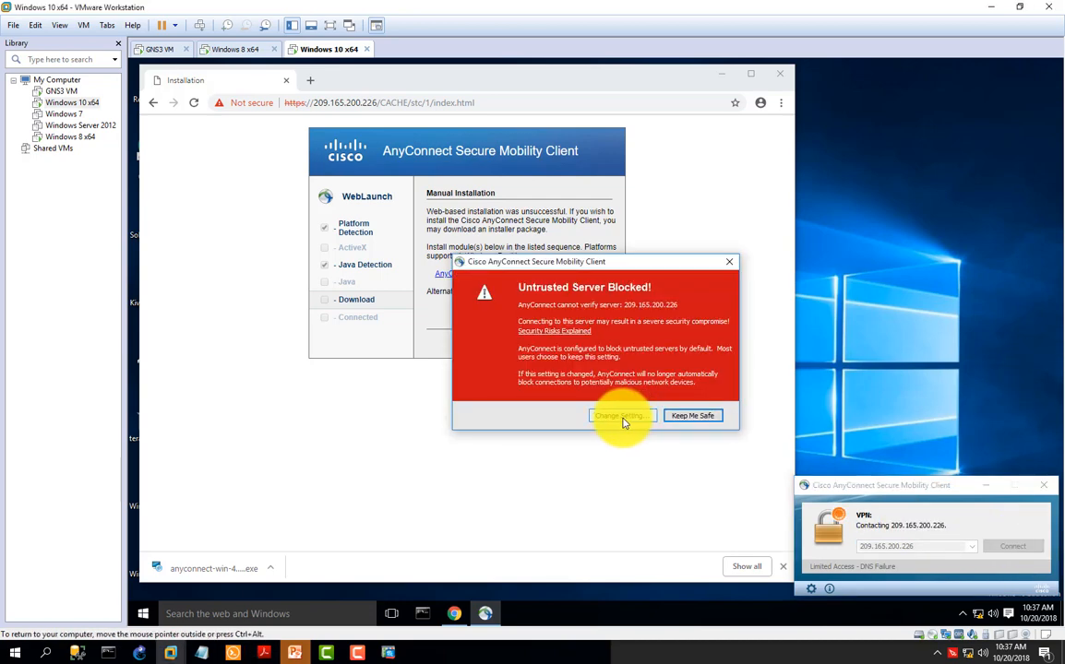
click(623, 416)
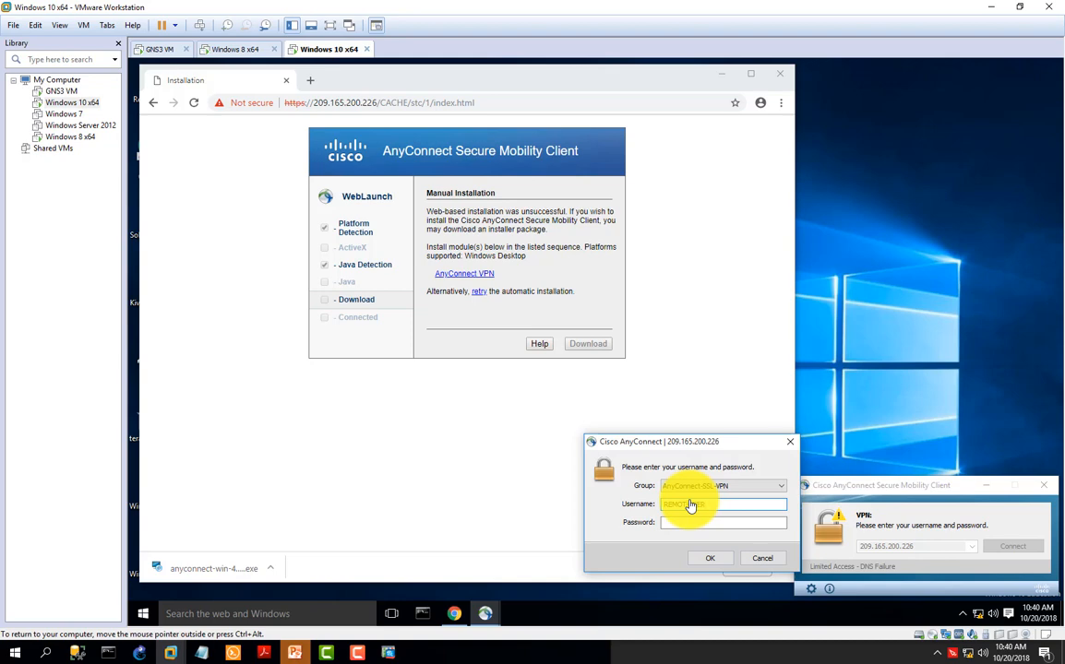
click(686, 523)
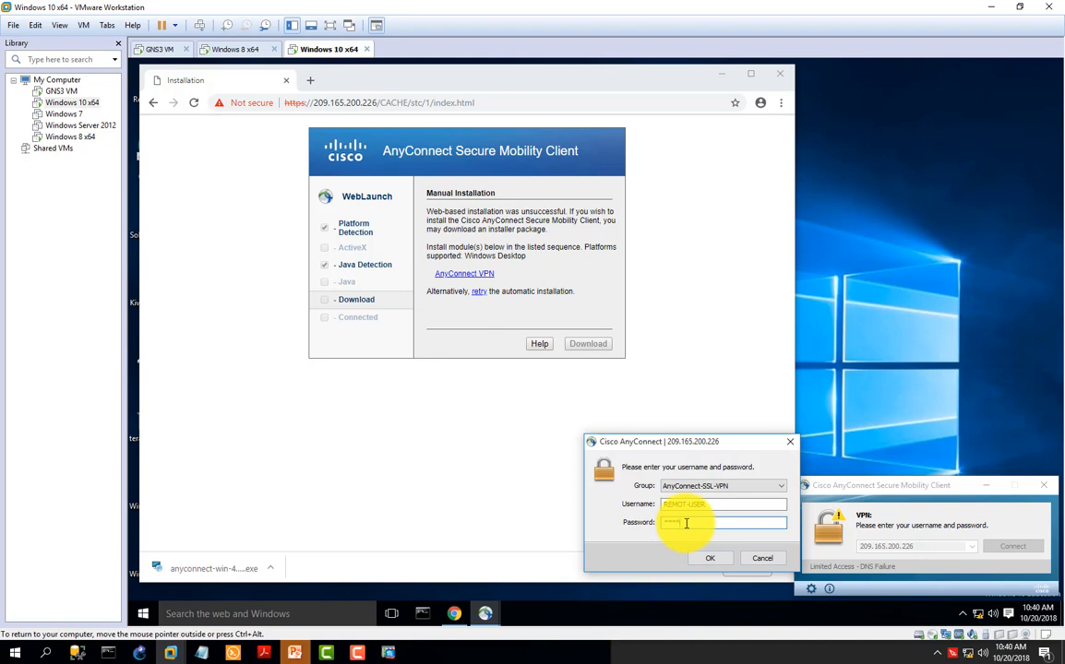
key(Return)
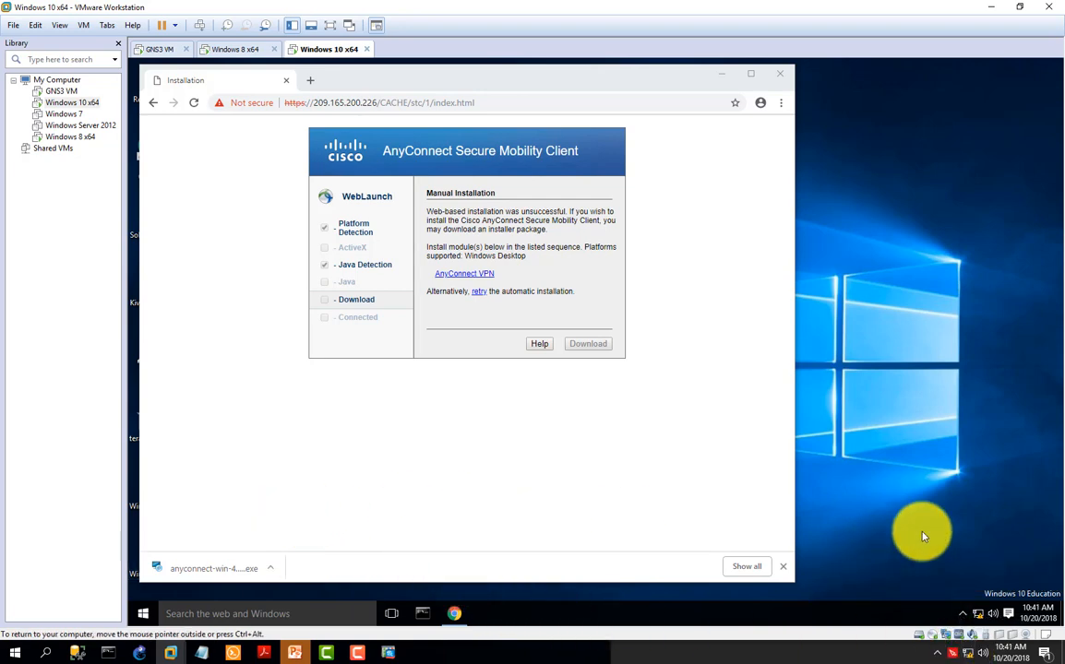
Step: Reopen the AnyConnect client window and view the VPN connection's statistics in its advanced settings
click(963, 613)
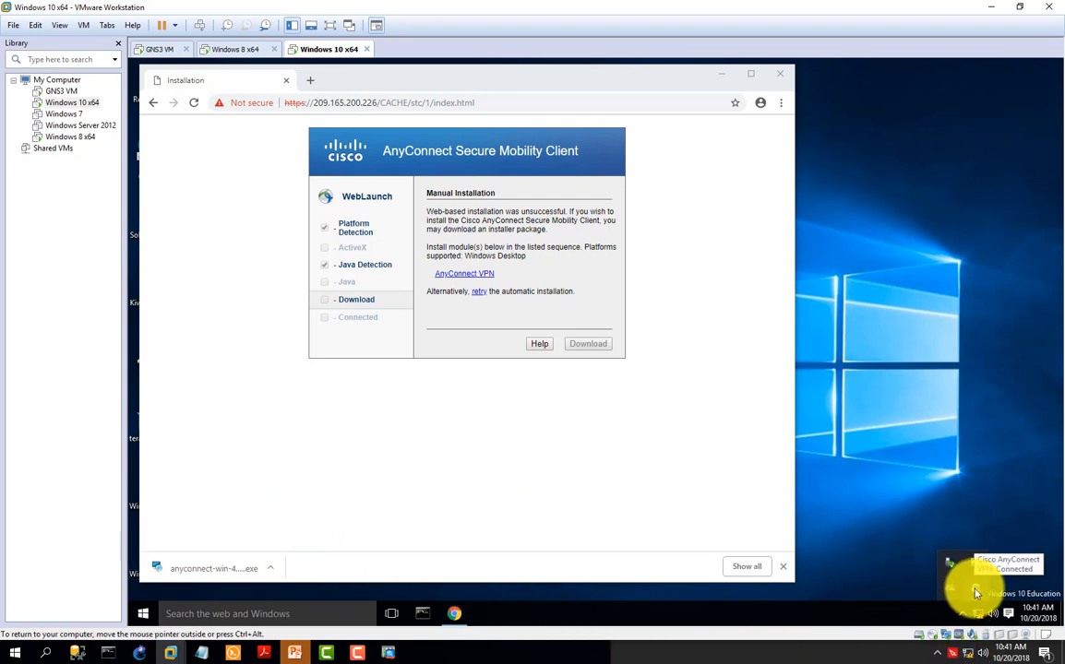
click(976, 589)
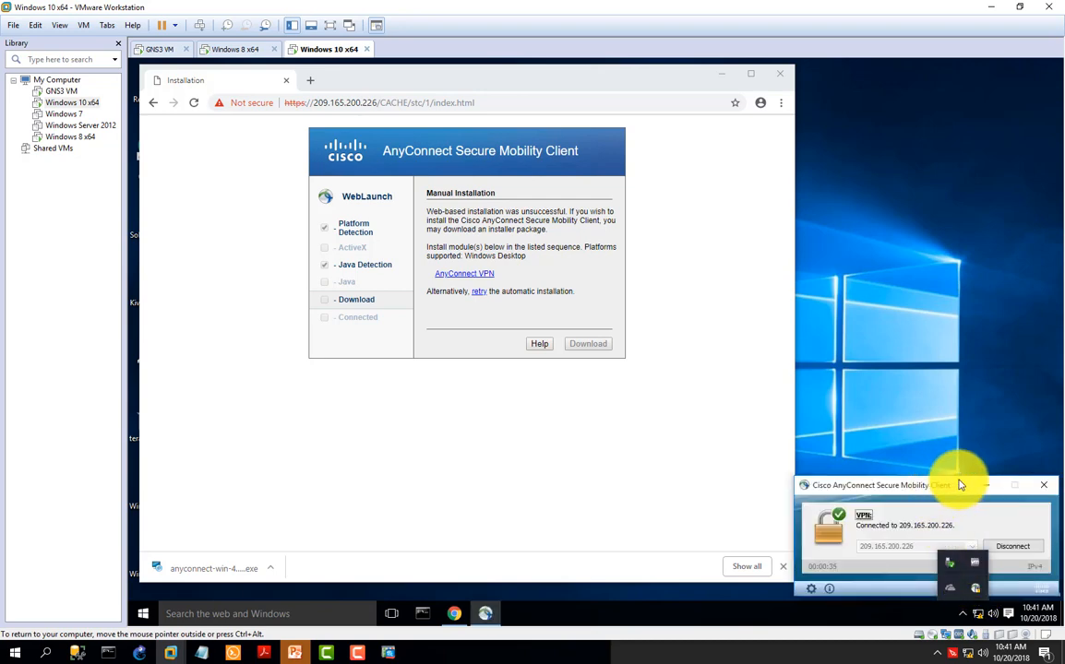
drag(943, 486, 797, 365)
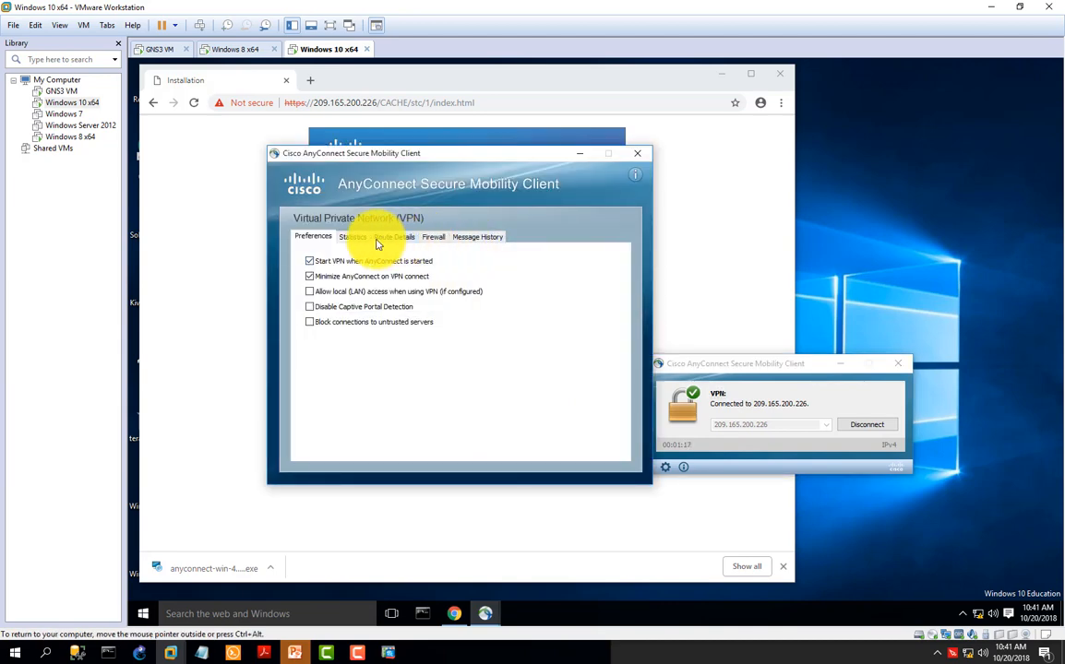
click(362, 240)
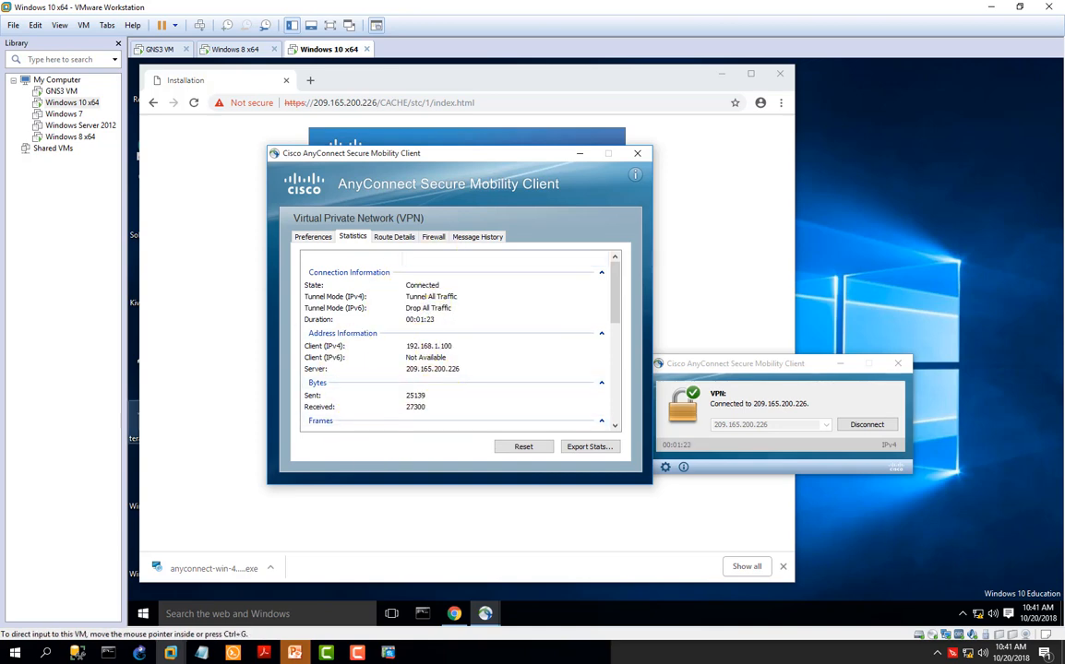
Step: Run ipconfig in Command Prompt and highlight the IPv4 address assigned to the VPN Ethernet adapter
click(422, 618)
click(287, 188)
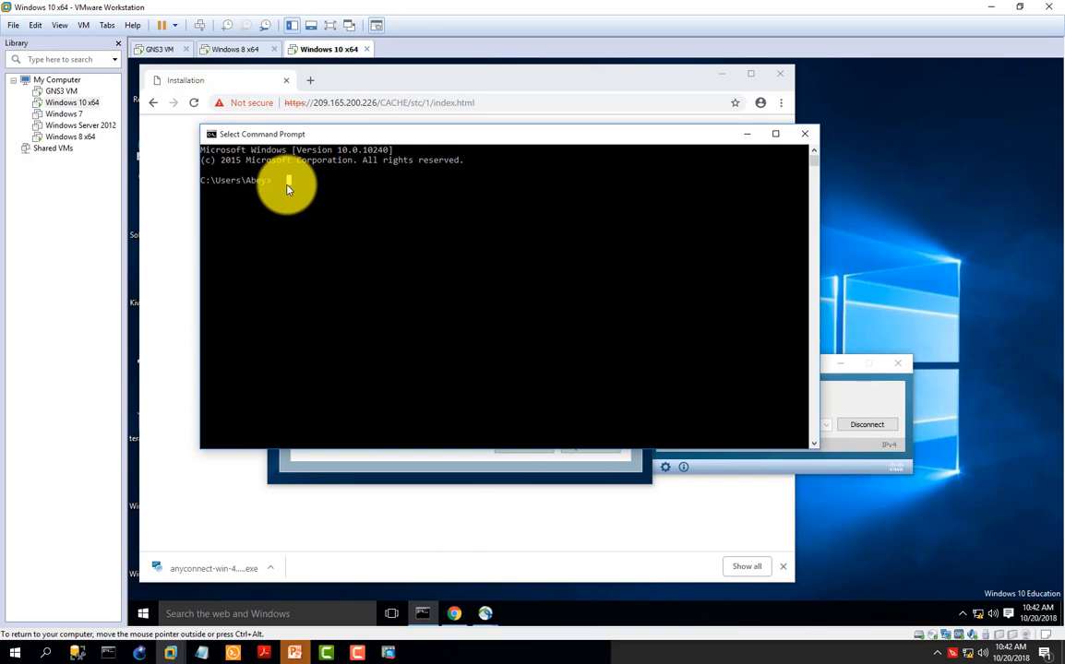
text(ipconfig)
key(Return)
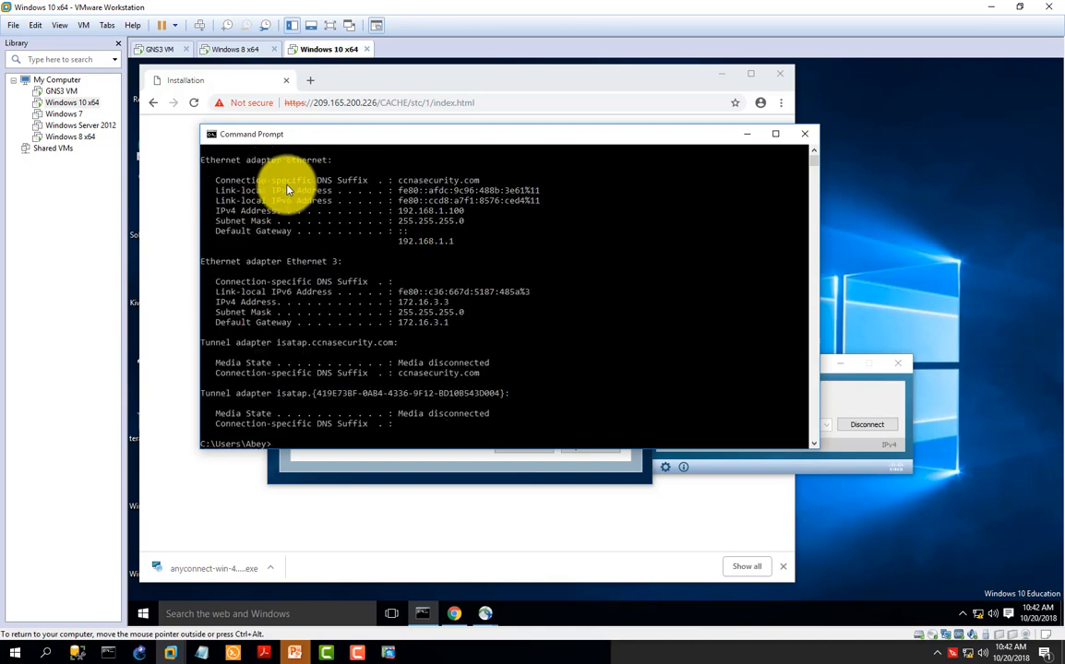
click(470, 216)
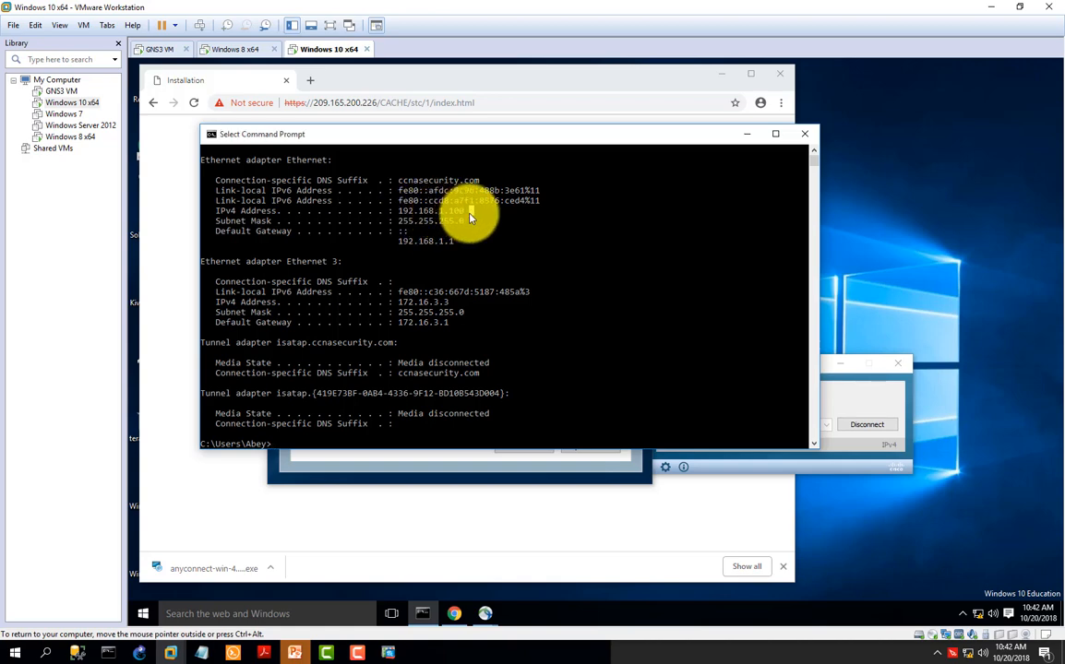
drag(470, 216, 402, 216)
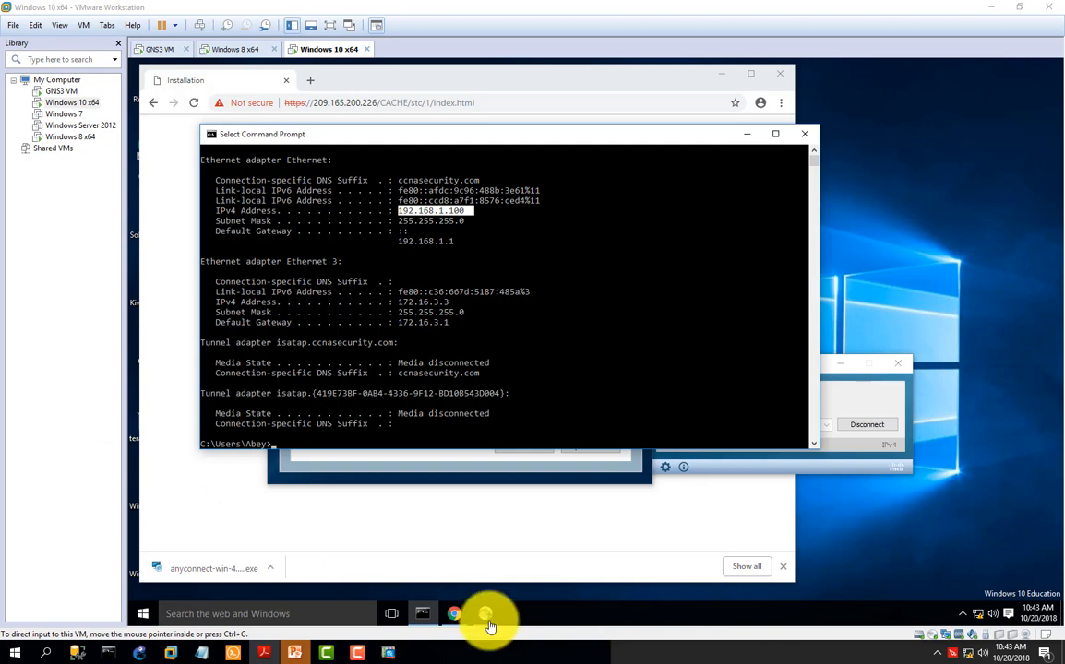
Step: Ping the inside host 192.168.1.3 to test connectivity through the VPN tunnel and review the replies
click(278, 446)
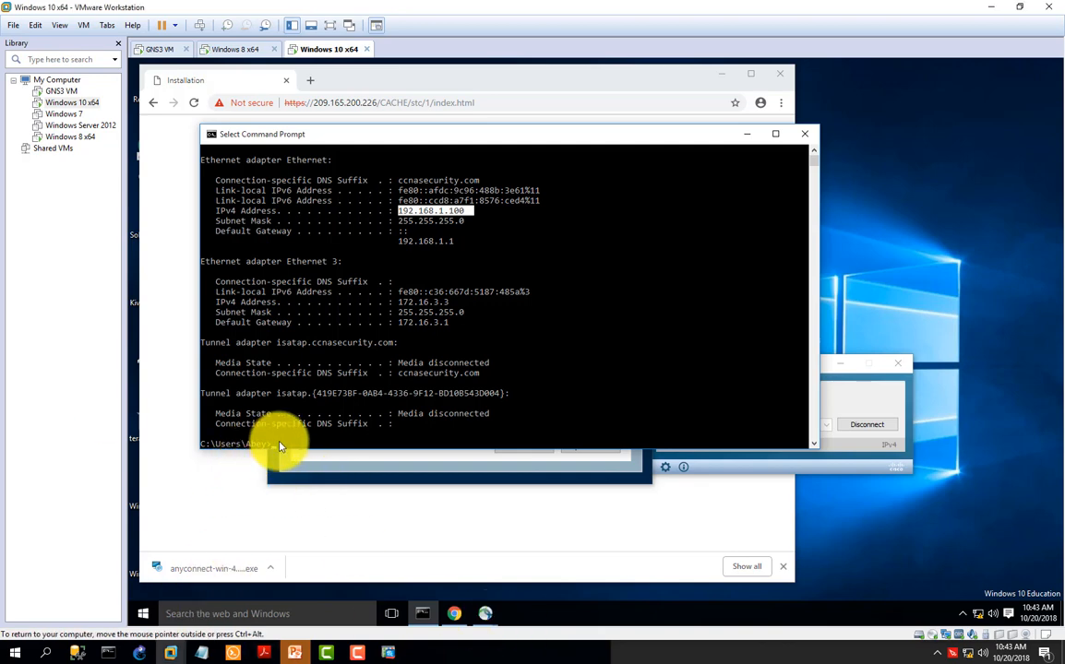
text(p)
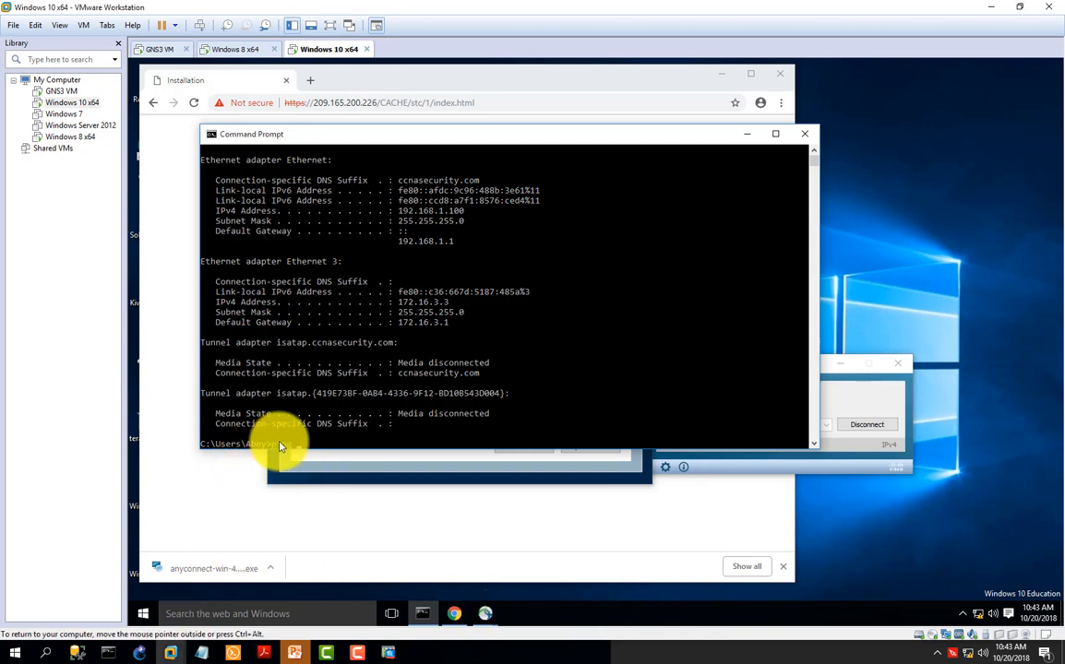
text(ing 192.168.1.3)
key(Return)
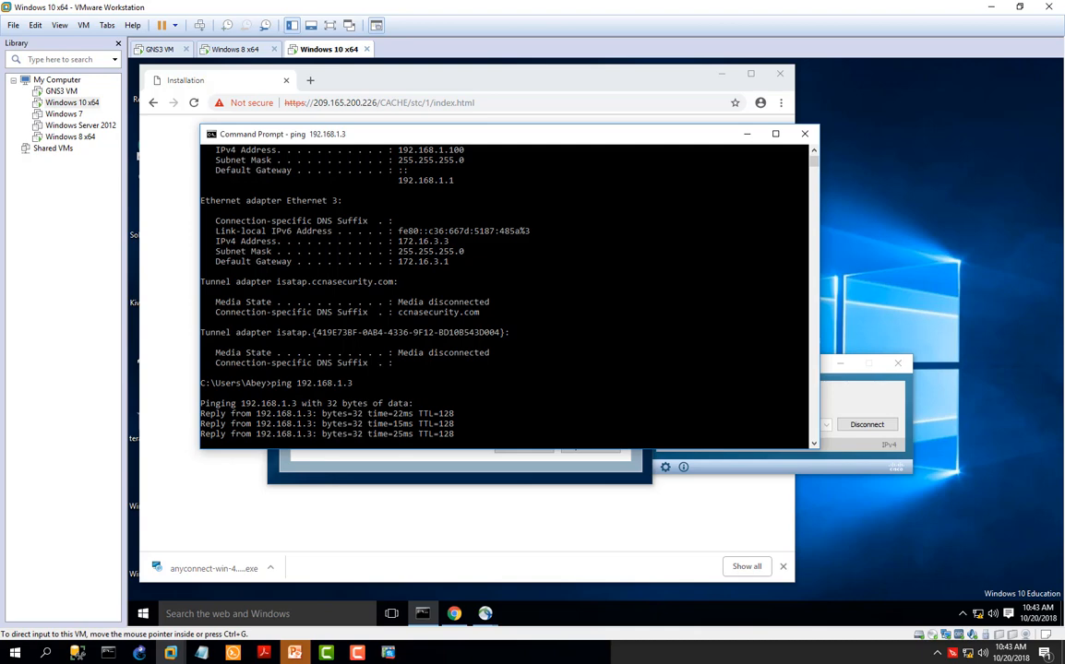
click(457, 383)
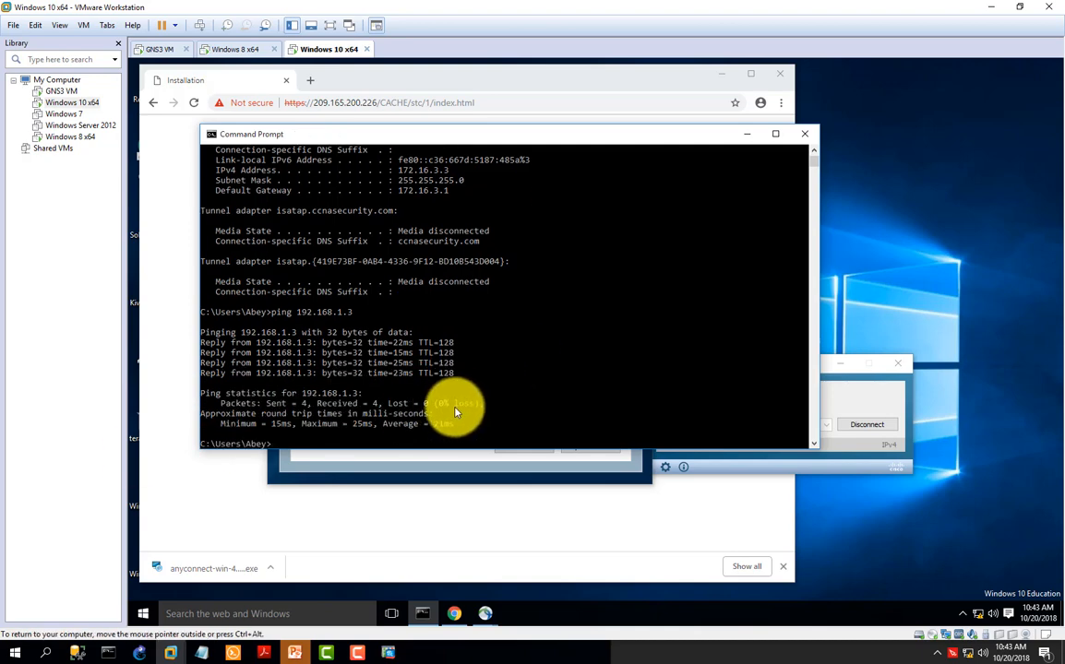
scroll(443, 397, down, 1)
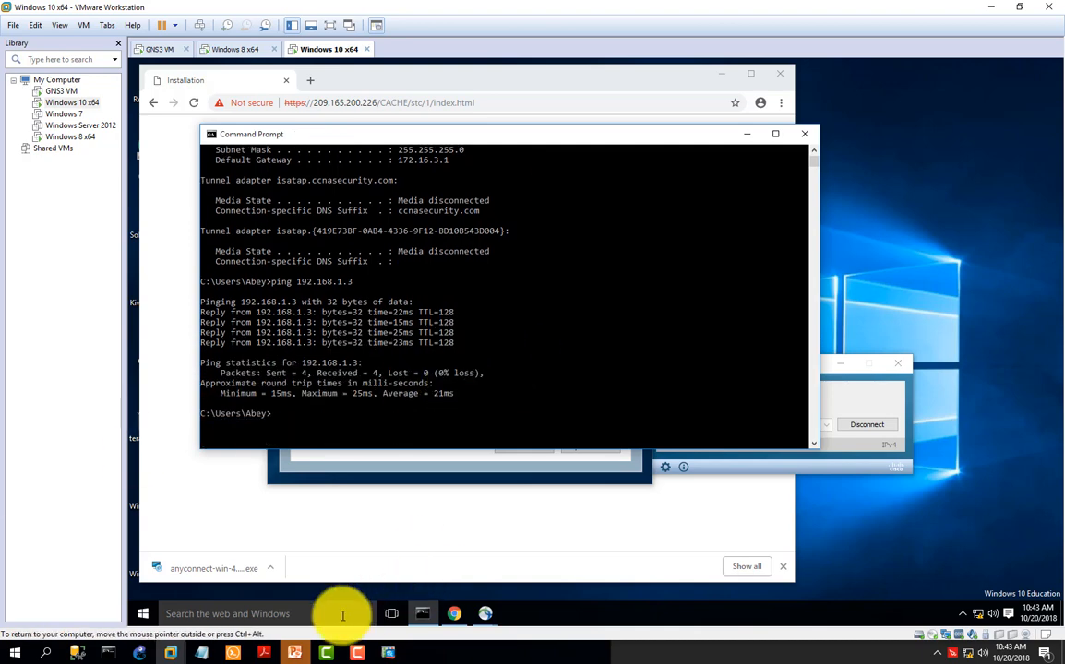
Step: Switch to Cisco ASDM on the host and show the monitored VPN sessions filtered by AnyConnect Client
click(388, 652)
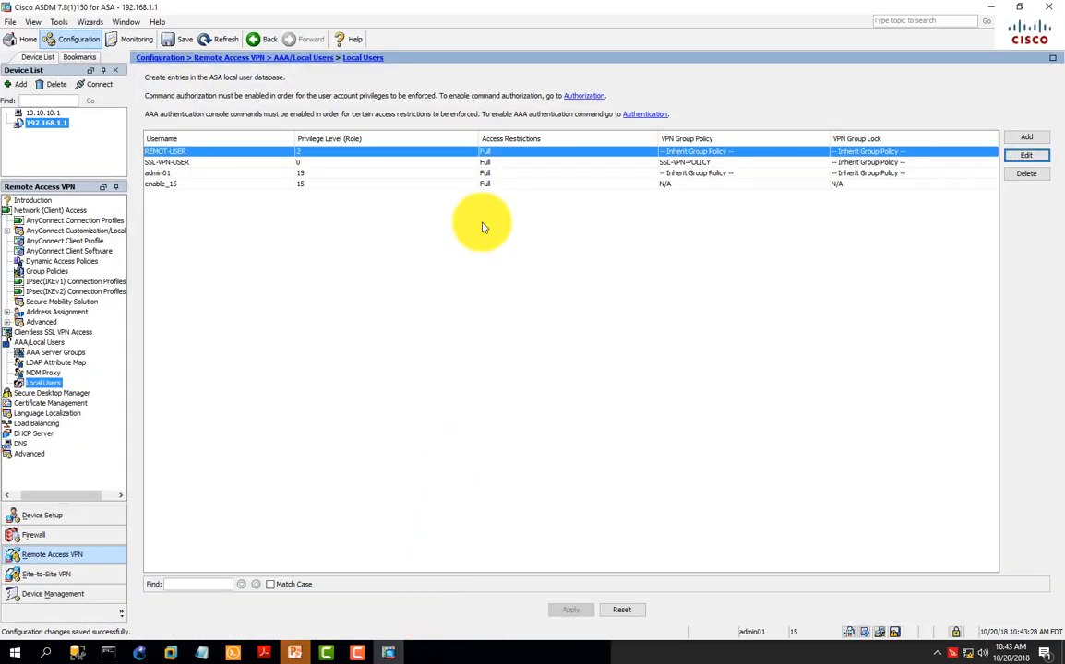
click(134, 39)
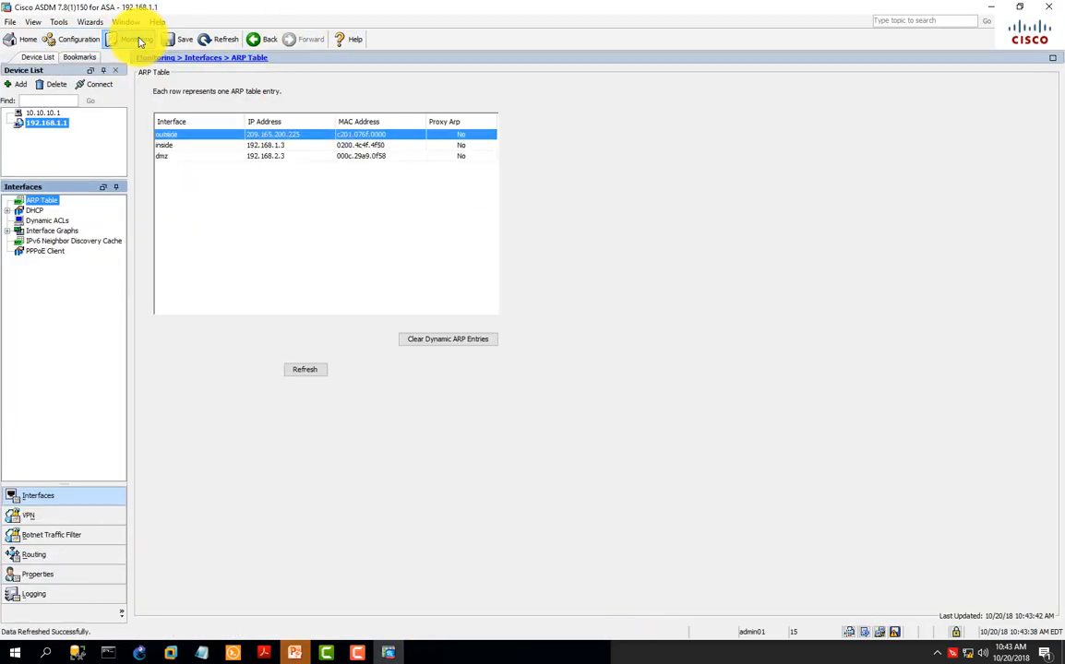
click(37, 518)
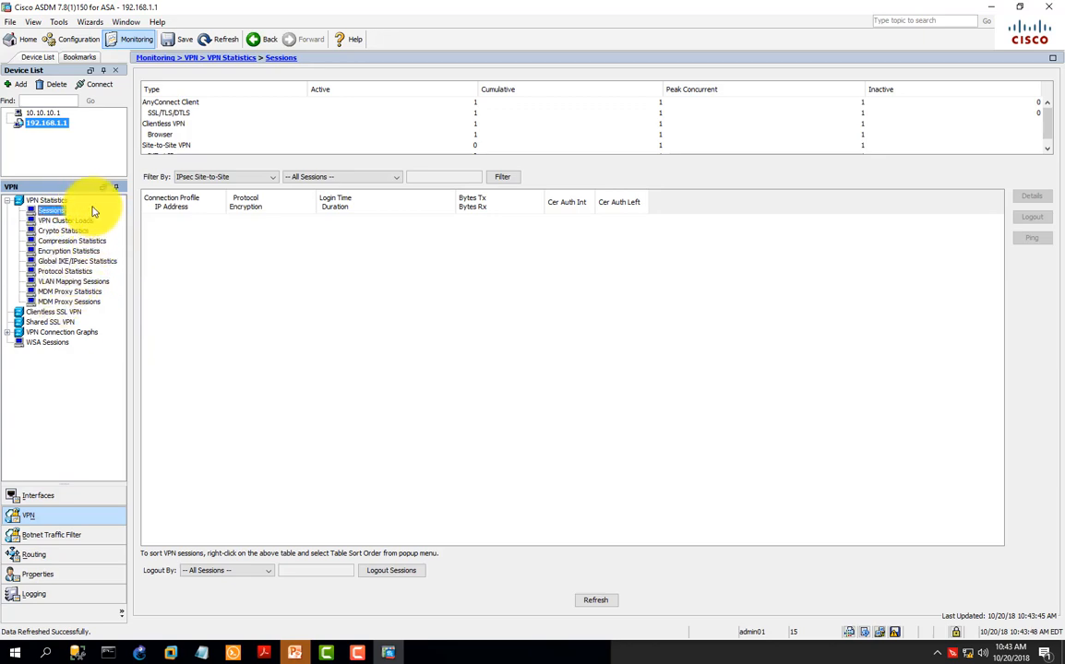
click(232, 58)
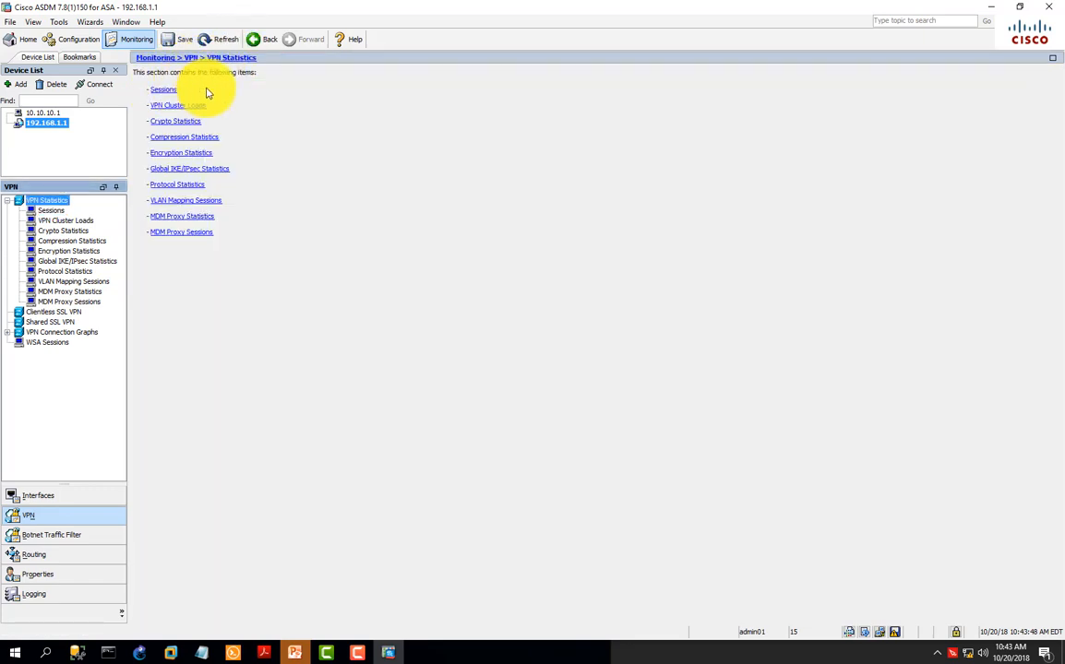
click(164, 90)
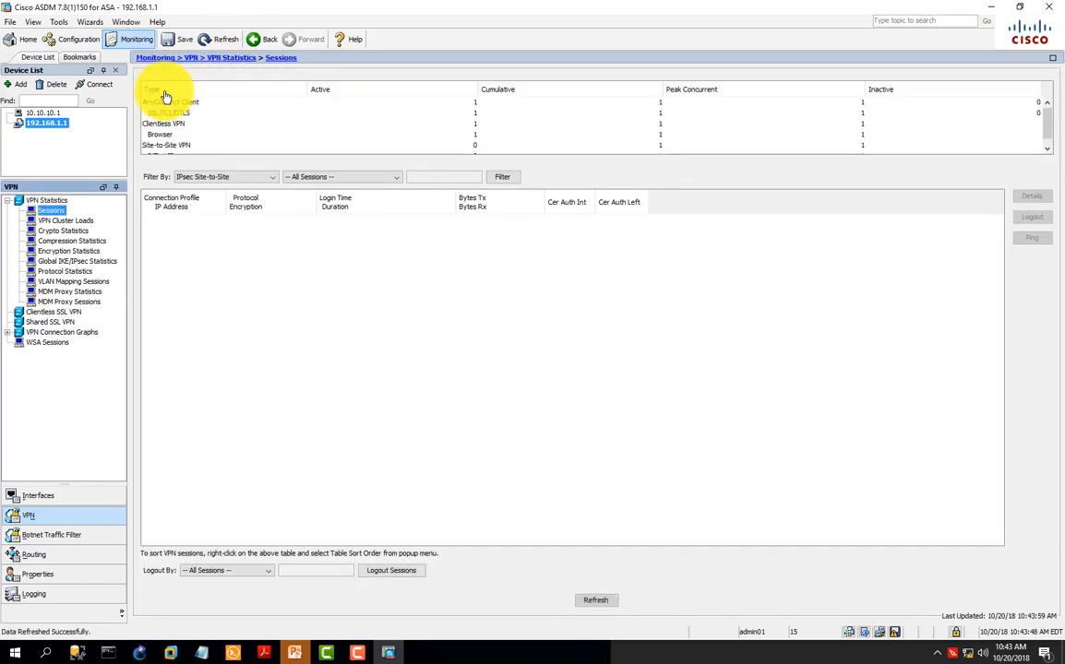
click(224, 176)
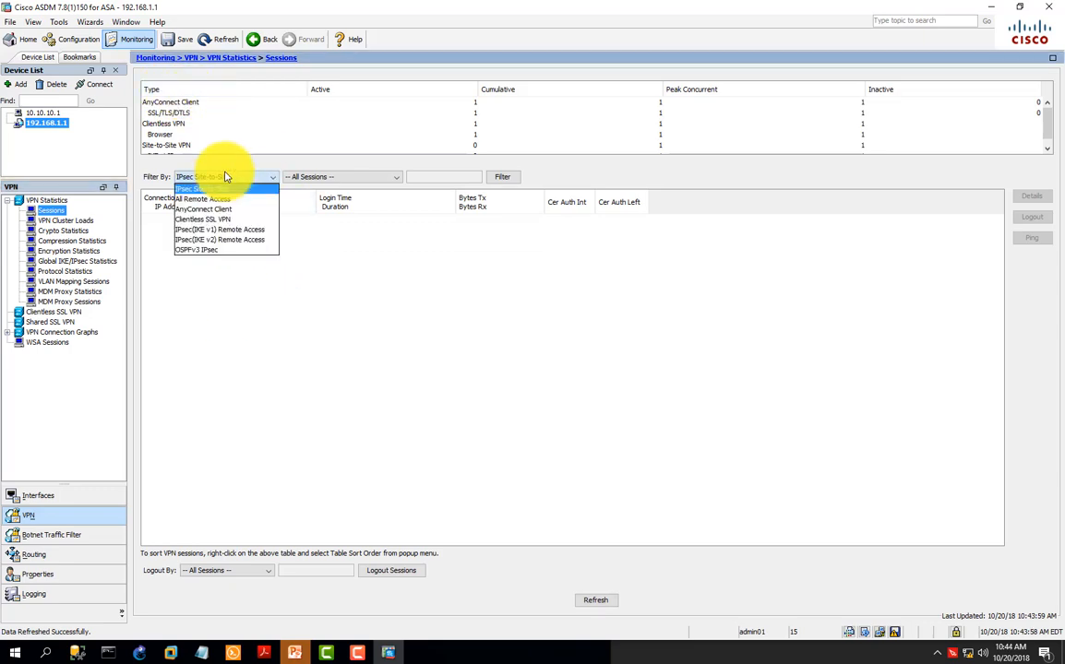
click(203, 200)
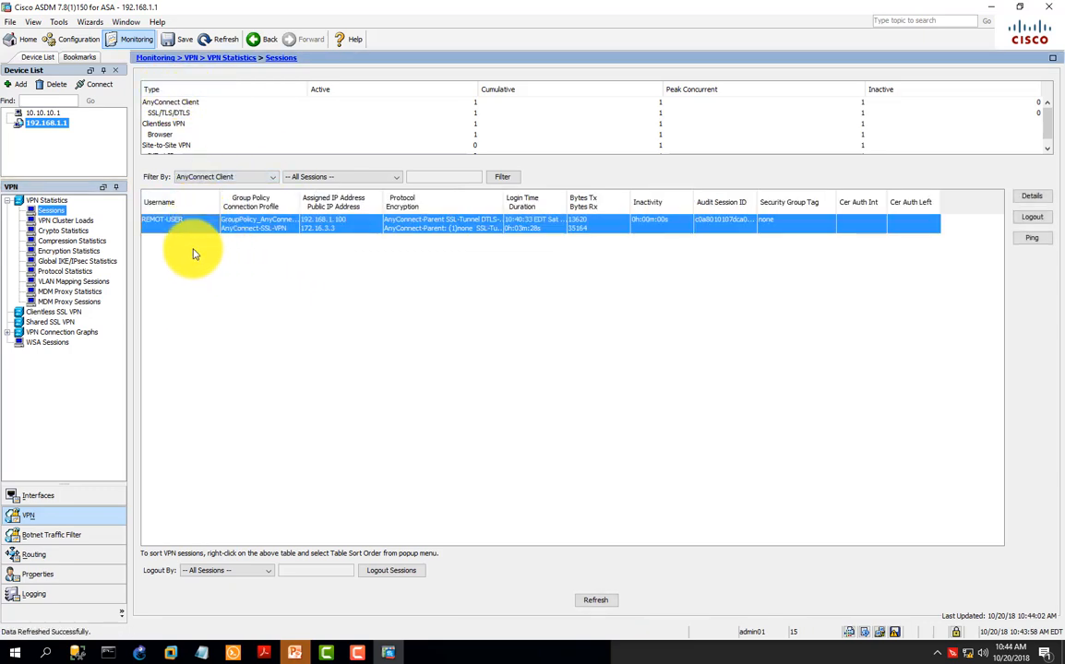